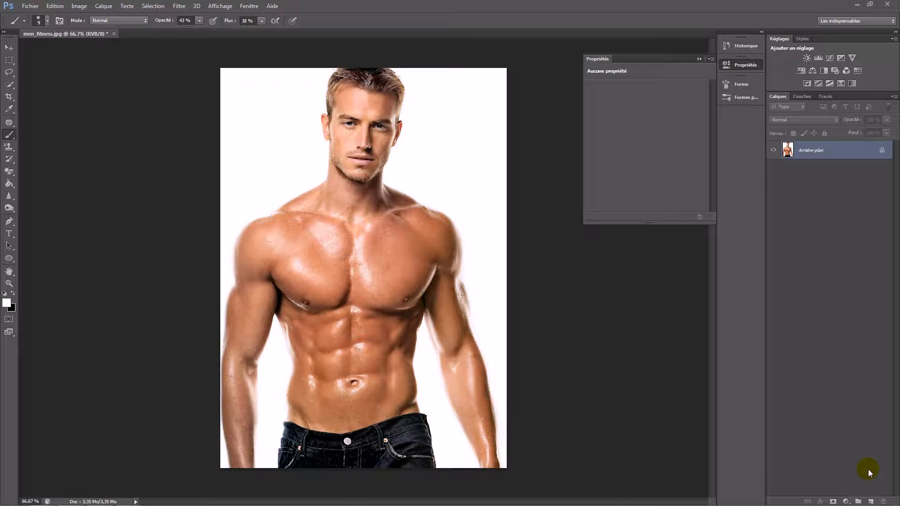
- Open the image folder and preview the broken clay pot photo in the photo viewer
left_click(334, 125)
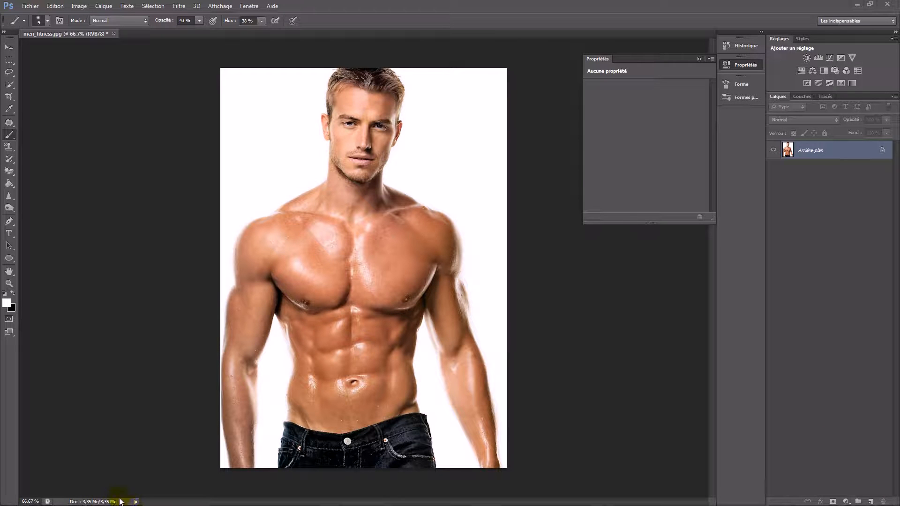
left_click(118, 387)
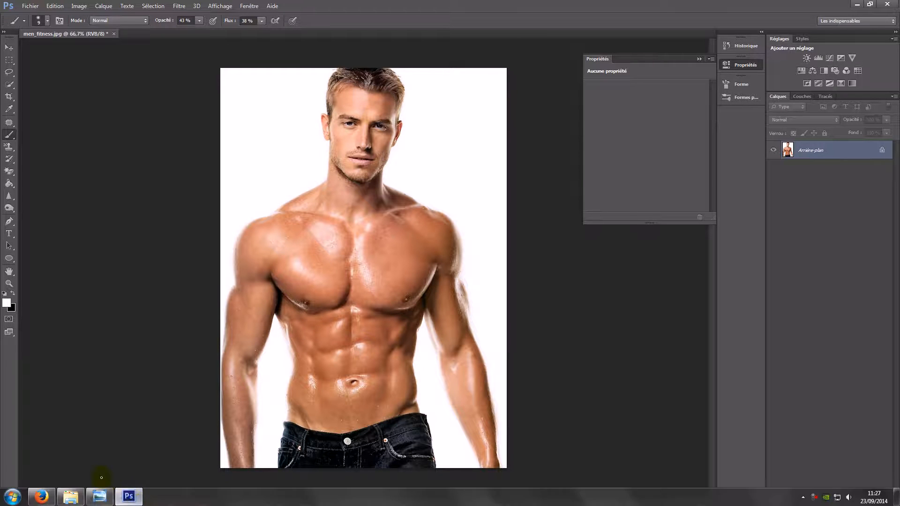
mouse_move(74, 501)
left_click(96, 450)
left_click(162, 89)
double_click(162, 89)
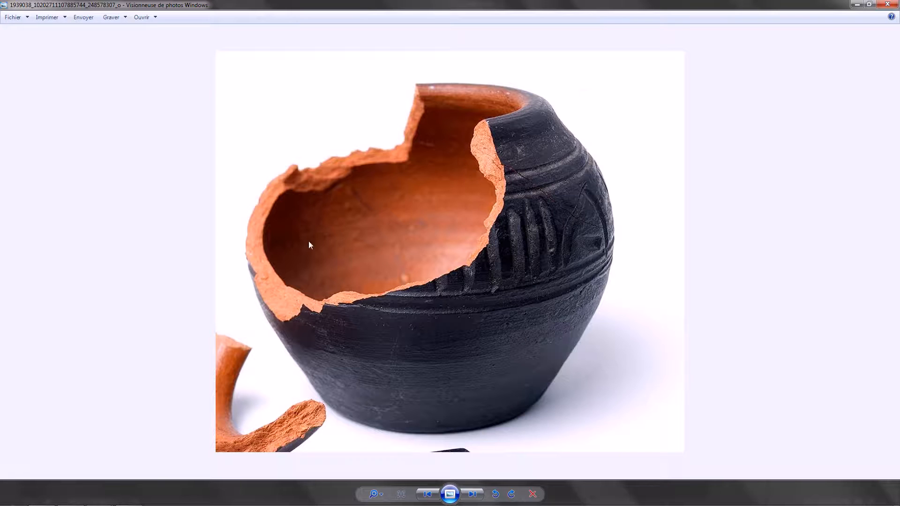
left_click(881, 5)
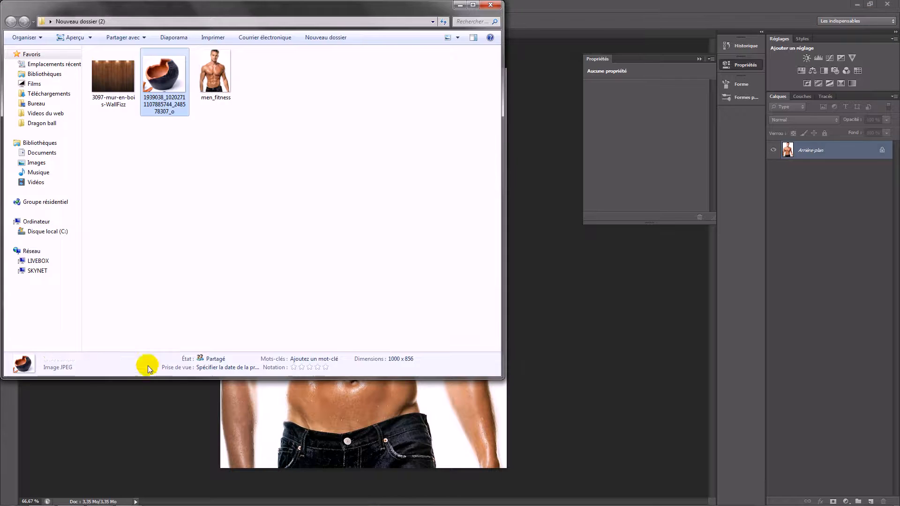
left_click(163, 420)
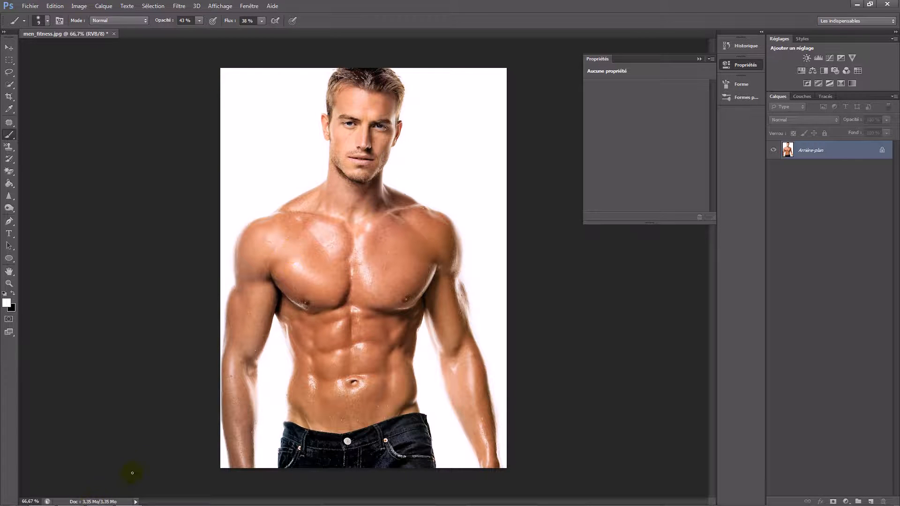
- Place the broken pot photo from the folder into men_fitness.jpg, scaled to about 2.17%, and move it over the man's head
mouse_move(44, 505)
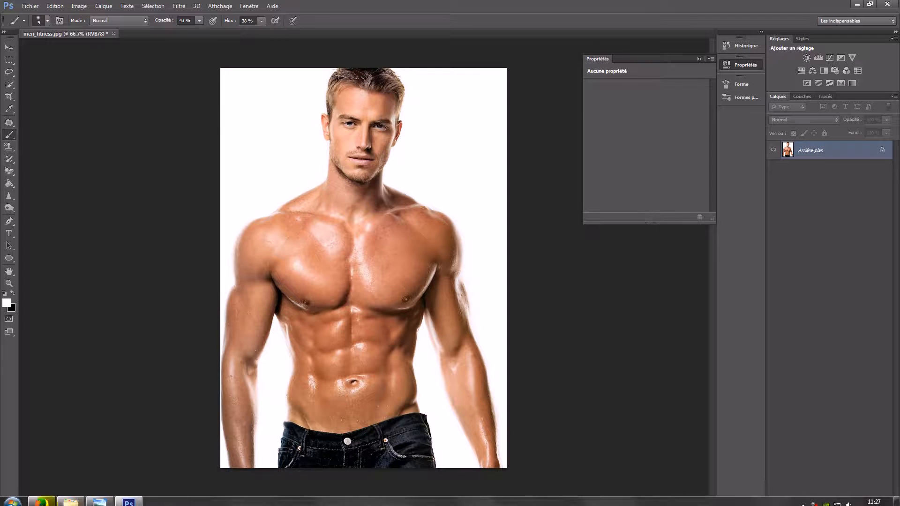
left_click(76, 503)
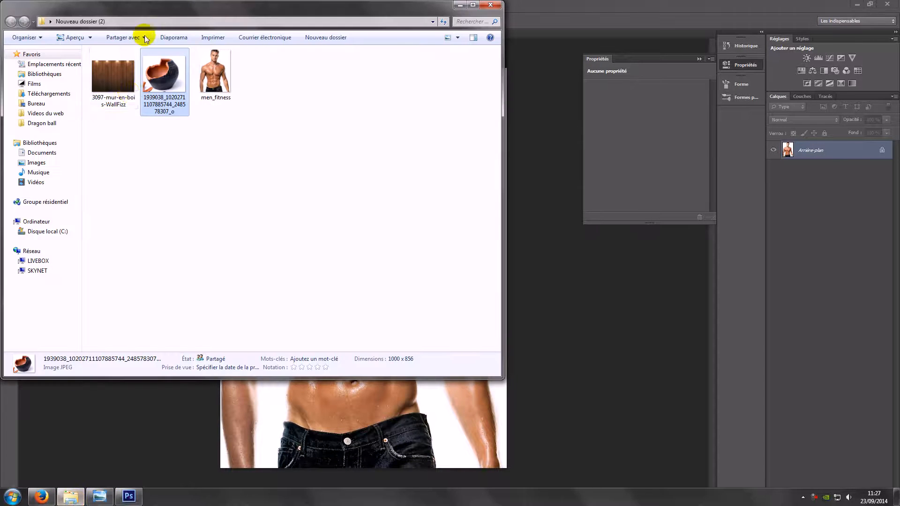
left_click_drag(155, 75, 262, 370)
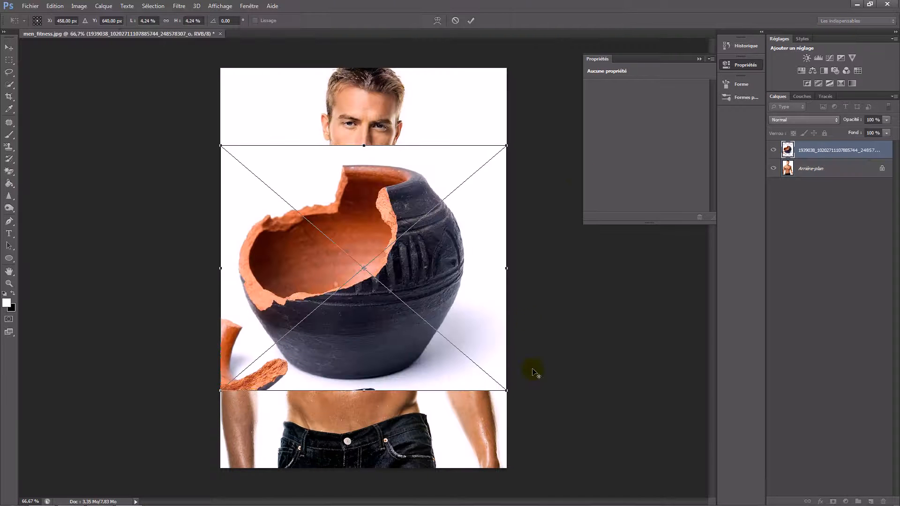
left_click_drag(505, 390, 375, 237)
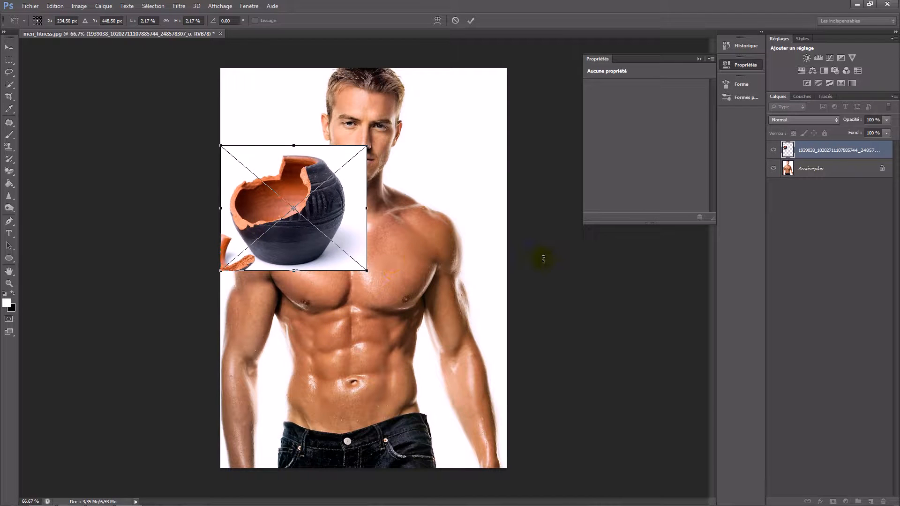
left_click_drag(303, 210, 391, 126)
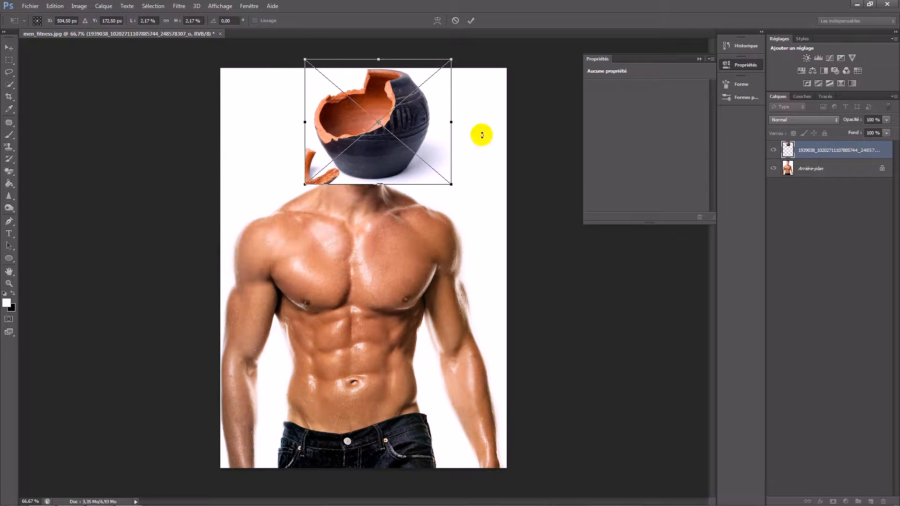
- Fit the placed pot over the top of the head at about 1.49% scale using 33% opacity, and restore its opacity to 100%
mouse_move(853, 121)
left_mouse_down()
mouse_move(821, 123)
mouse_move(857, 121)
left_mouse_up()
left_click_drag(448, 182, 385, 118)
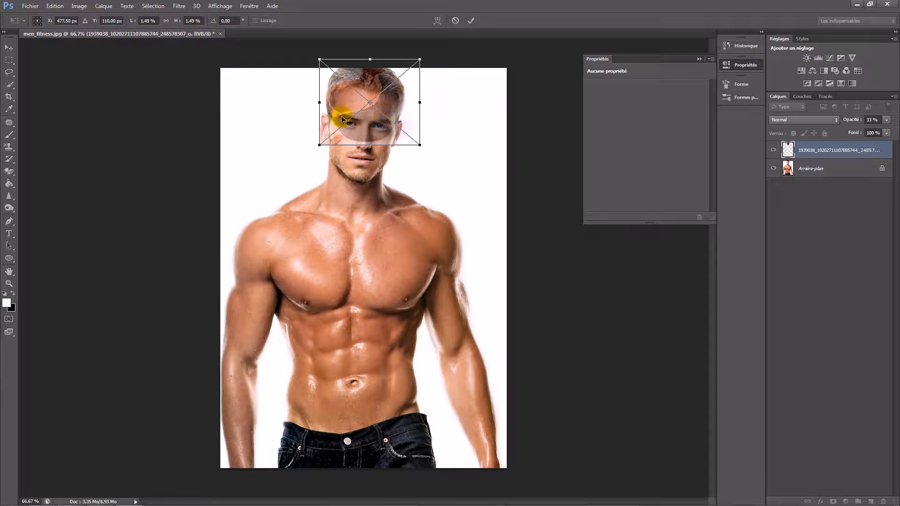
left_click(469, 21)
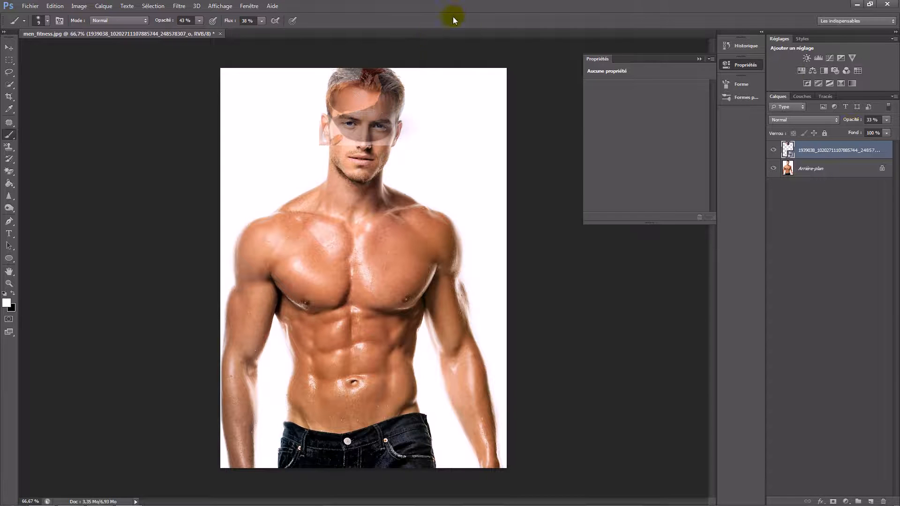
left_click(873, 120)
type("100")
key("Return")
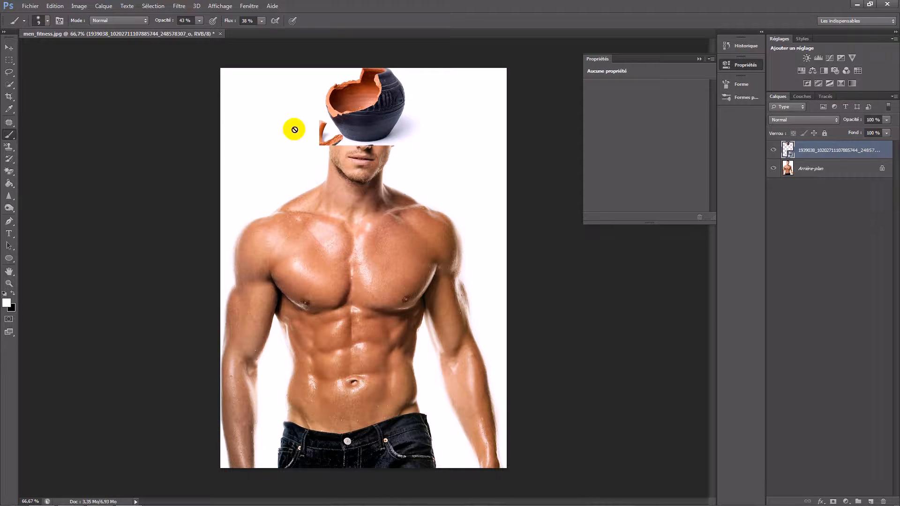
- Rasterize the pot's smart object layer
scroll(367, 138, "up", 8)
left_click(367, 138)
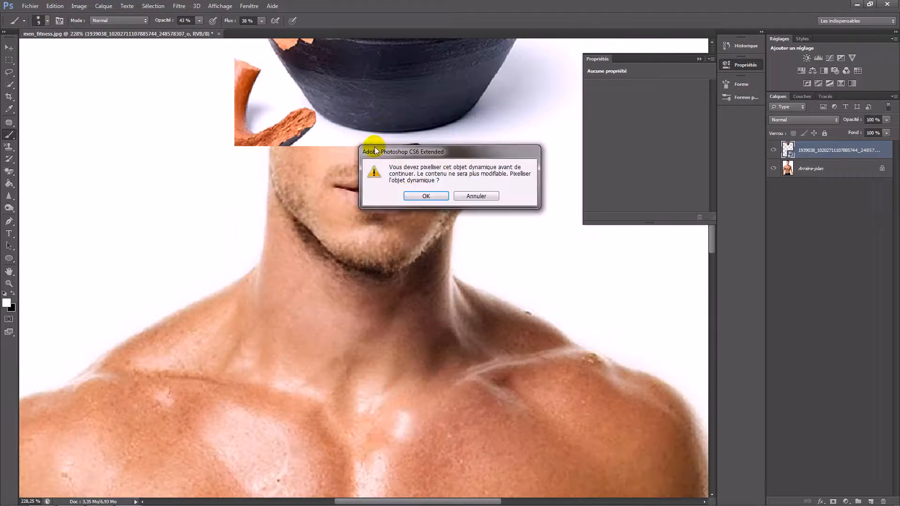
left_click(428, 196)
- Select the pot's terracotta interior and broken rim with the Quick Selection tool, leaving out the dark outer wall
scroll(390, 174, "up", 2)
scroll(389, 173, "up", 4)
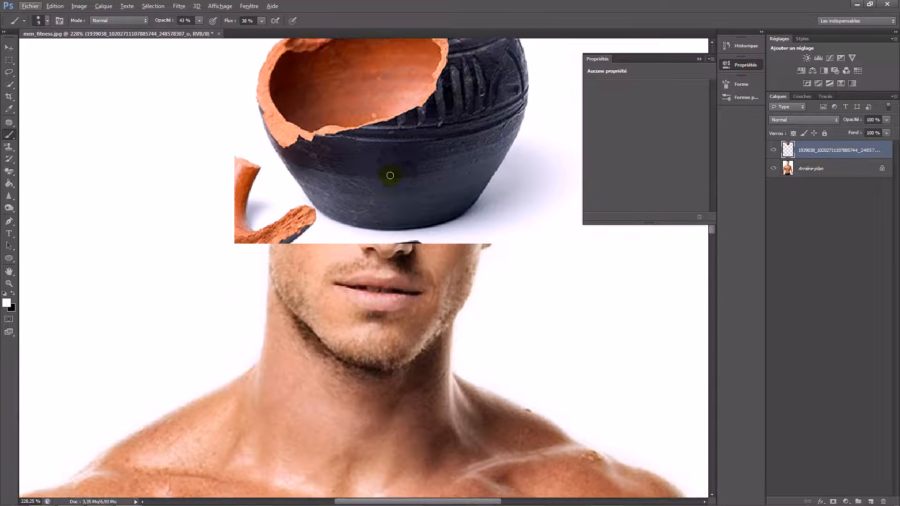
scroll(390, 178, "down", 1)
scroll(390, 179, "down", 4)
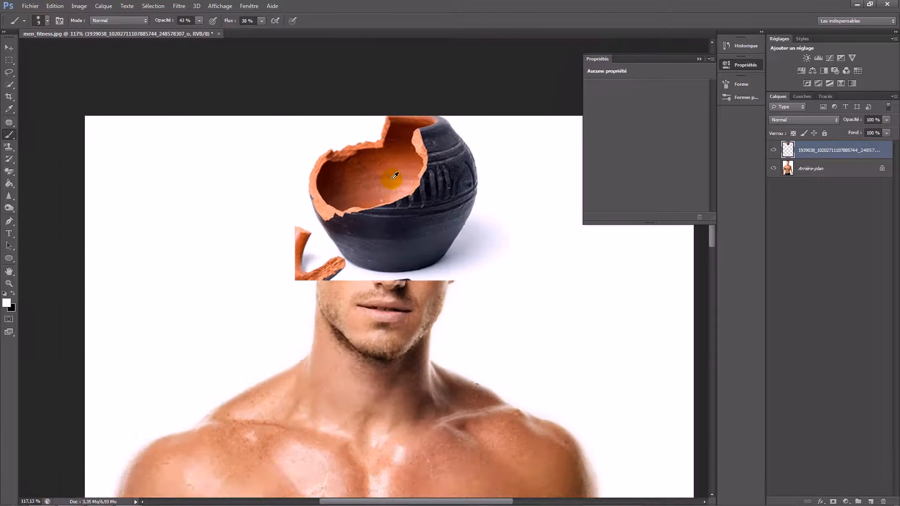
left_click(12, 83)
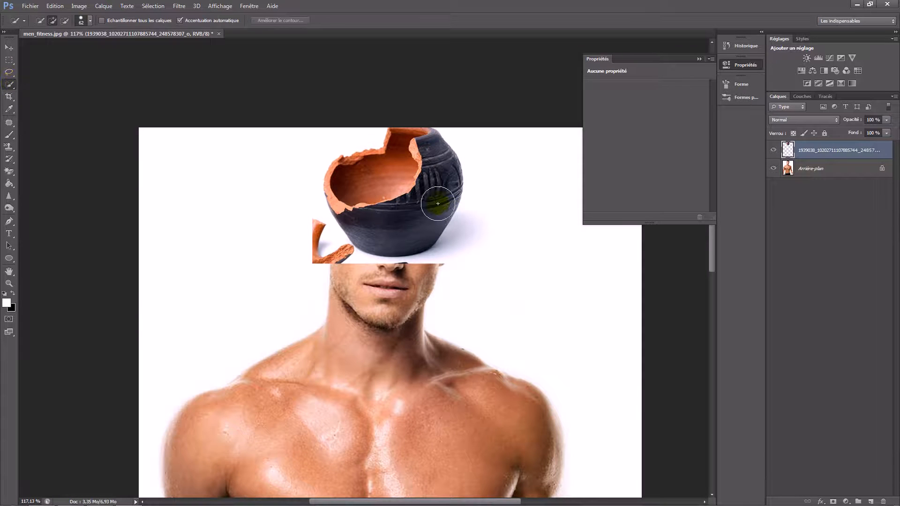
scroll(399, 183, "up", 3)
mouse_move(361, 190)
left_mouse_down()
mouse_move(299, 202)
mouse_move(413, 116)
mouse_move(404, 150)
mouse_move(340, 170)
mouse_move(346, 149)
left_mouse_up()
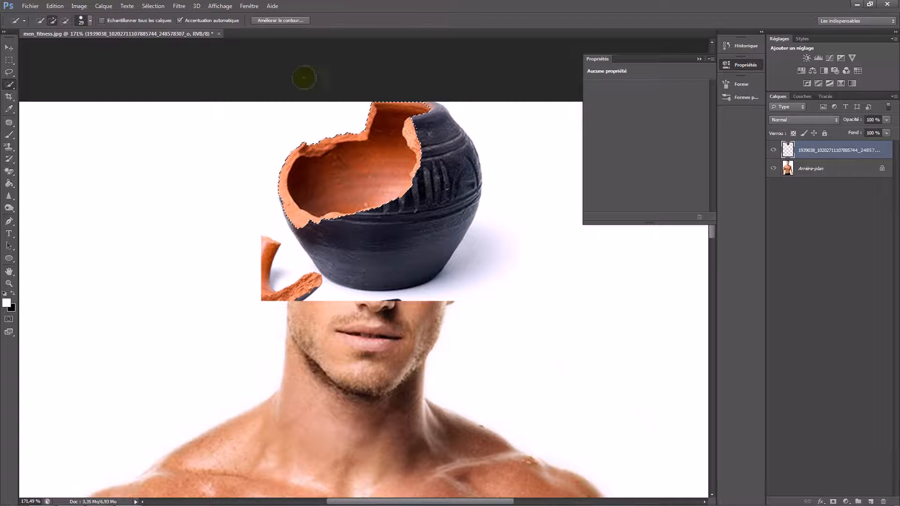
- Refine the selection's edge with a 3 px feather and output it as a layer mask
left_click(294, 20)
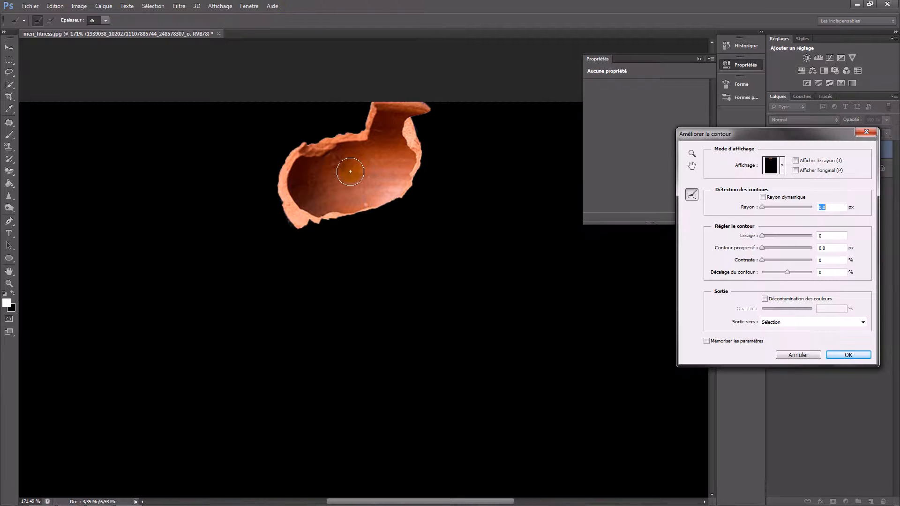
mouse_move(365, 140)
left_mouse_down()
mouse_move(306, 151)
mouse_move(289, 174)
mouse_move(302, 218)
mouse_move(391, 193)
mouse_move(404, 136)
mouse_move(422, 115)
left_mouse_up()
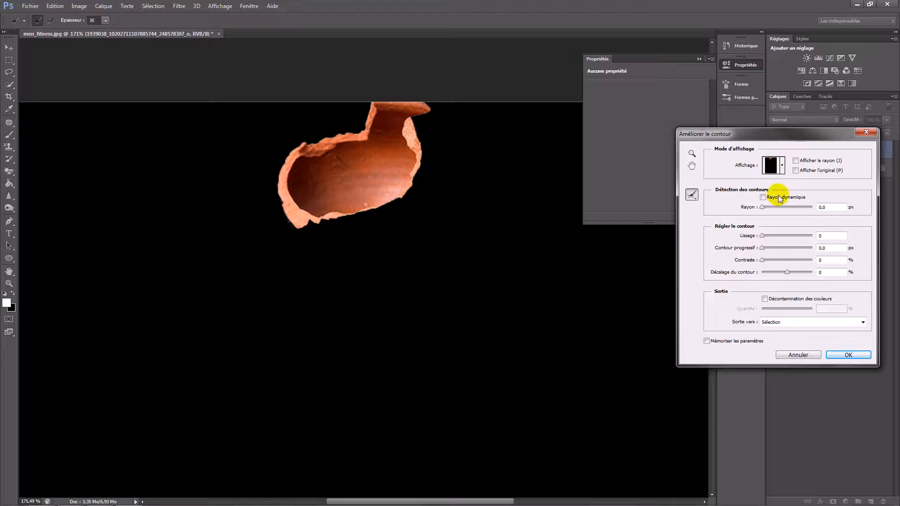
left_click_drag(768, 248, 783, 243)
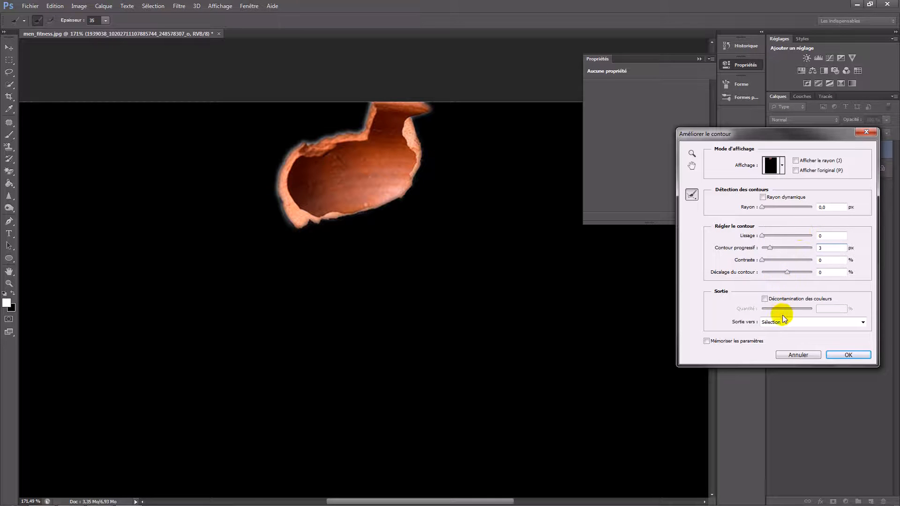
left_click(814, 321)
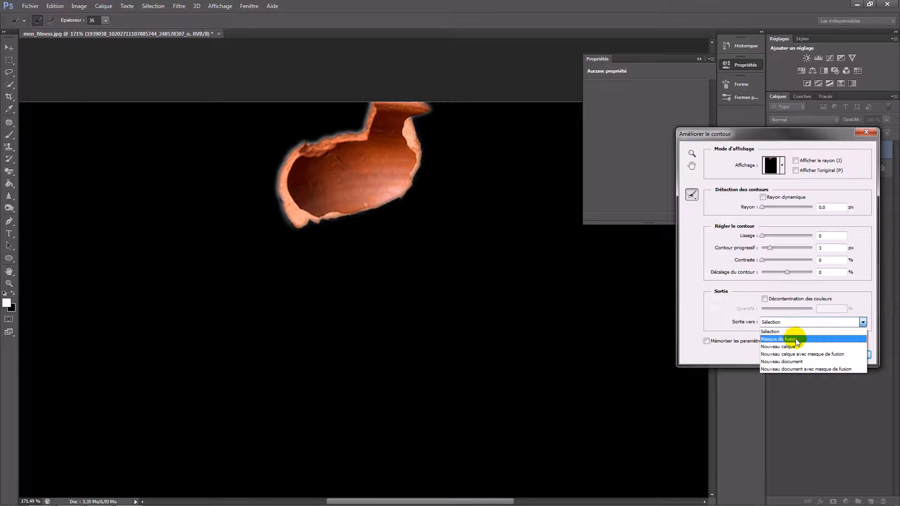
left_click(796, 339)
left_click(837, 355)
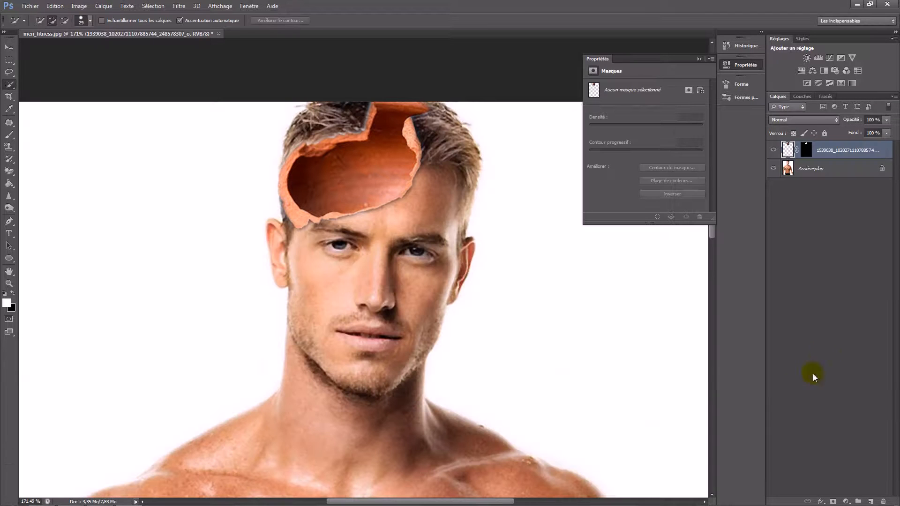
- Add a layer mask to the man's background layer
scroll(487, 375, "down", 6)
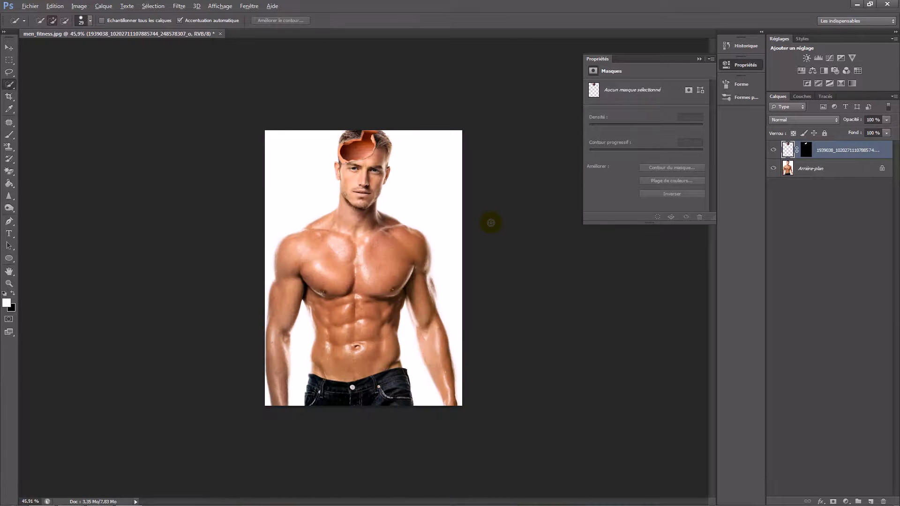
scroll(489, 222, "up", 4)
scroll(410, 121, "up", 2)
scroll(409, 121, "up", 3)
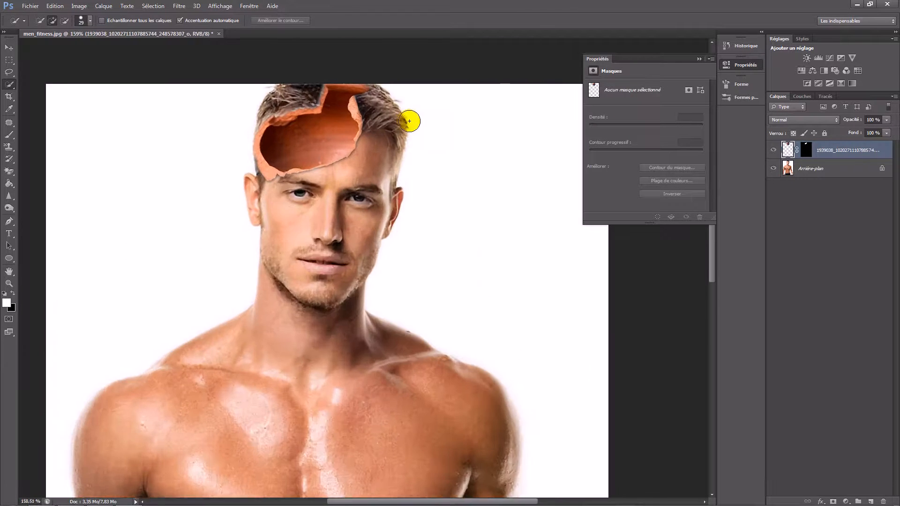
scroll(397, 137, "down", 2)
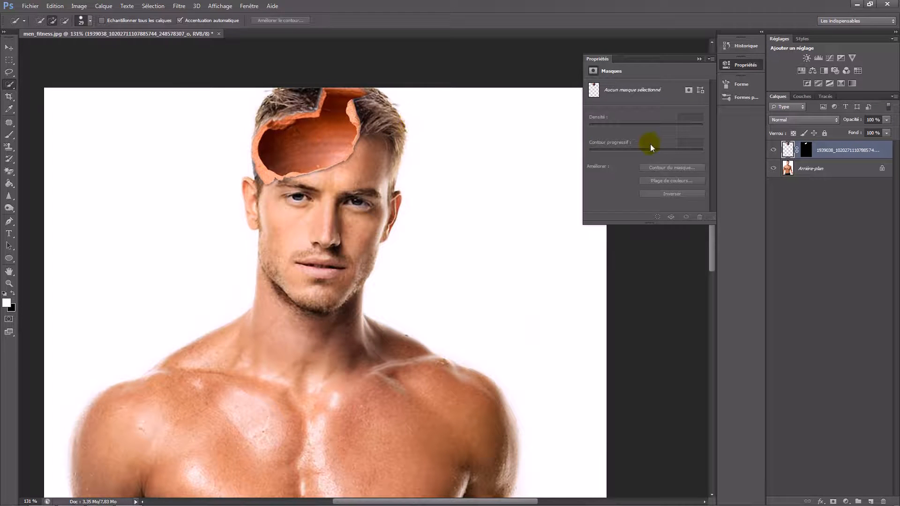
left_click(806, 168)
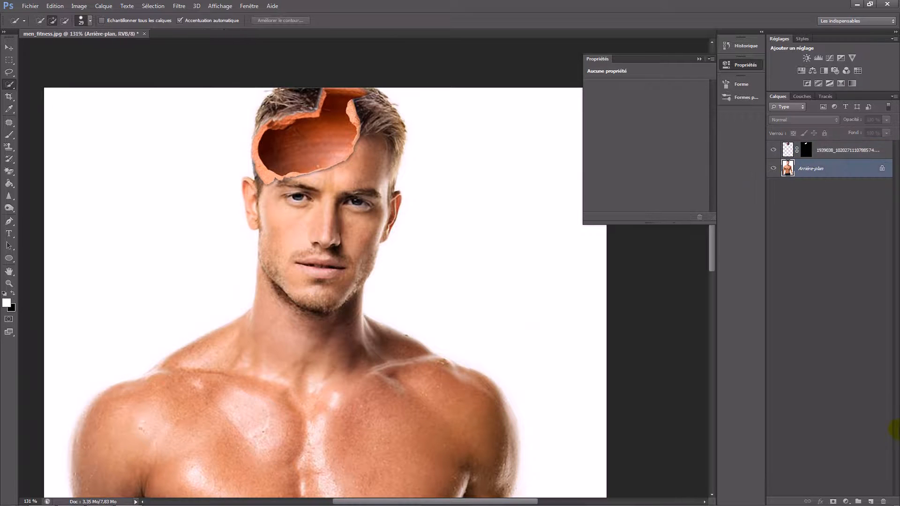
left_click(833, 501)
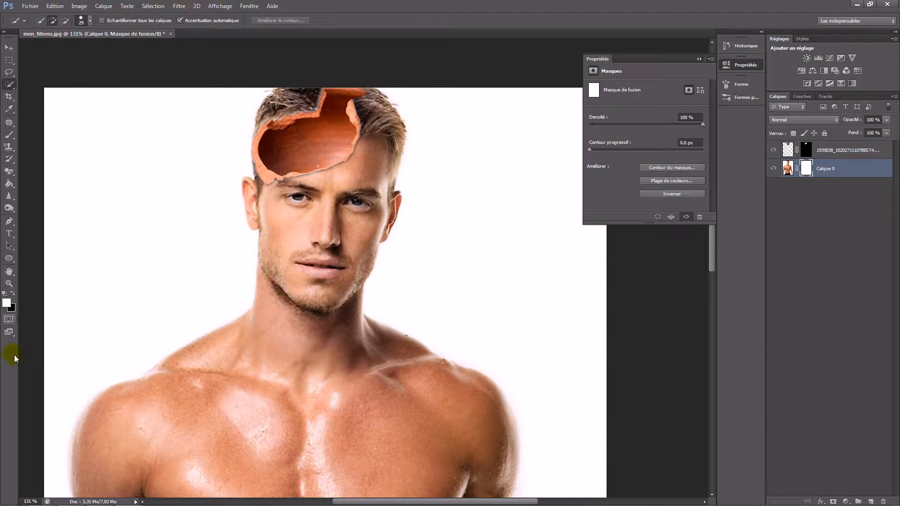
- Set up a round 97 px brush with black as the foreground color for painting on the man's layer mask
key("x")
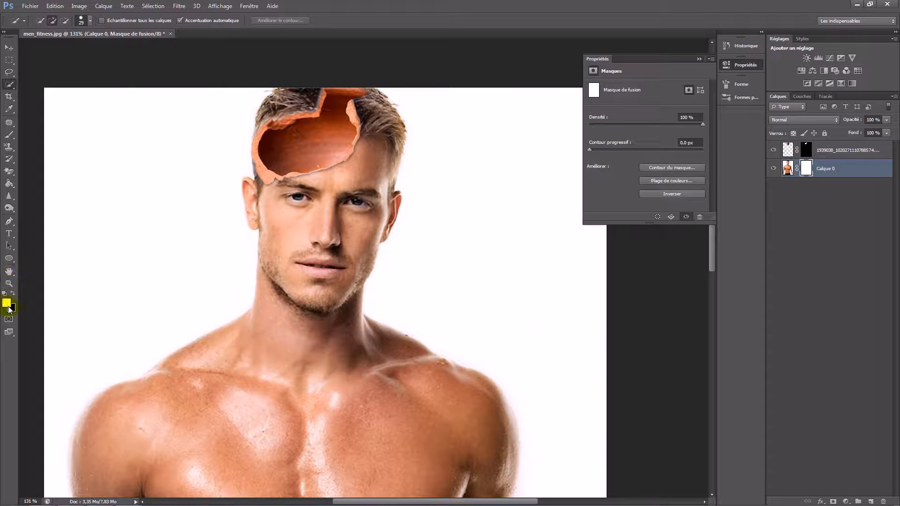
left_click(10, 134)
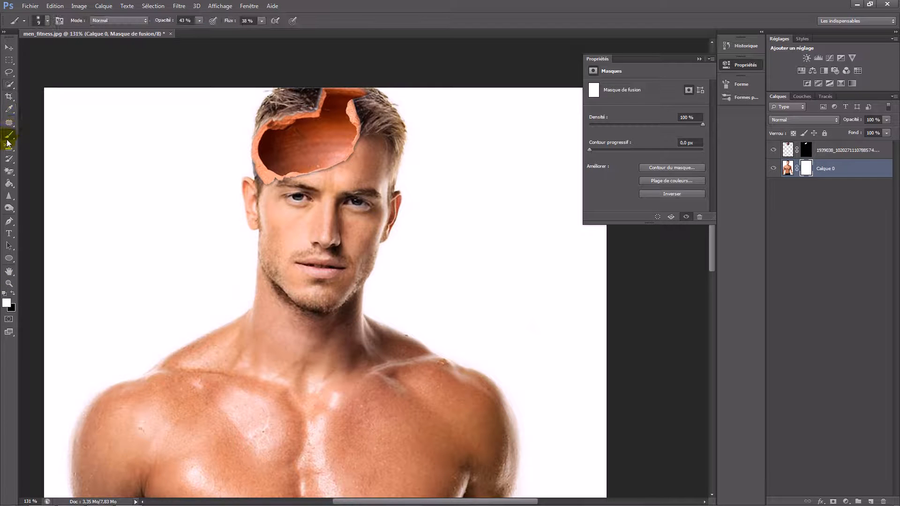
left_click_drag(347, 138, 369, 141)
right_click(375, 133)
left_click(431, 210)
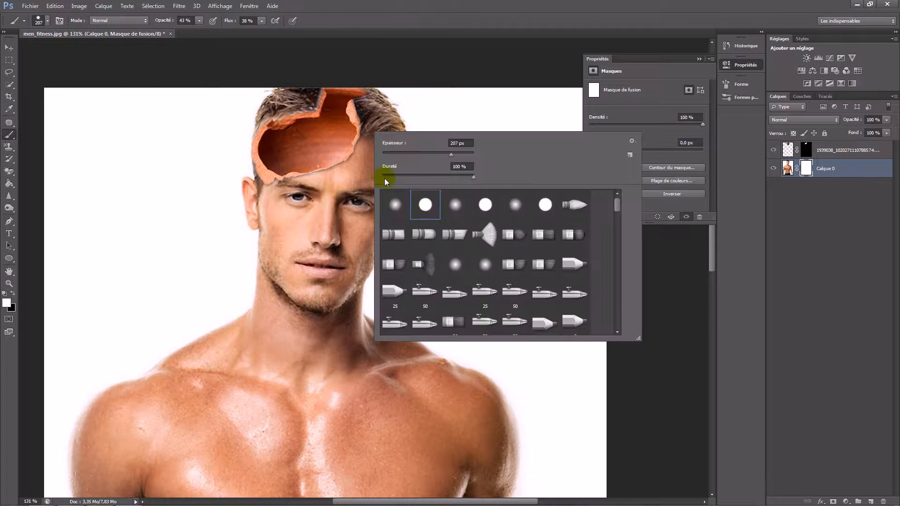
left_click(333, 158)
left_click_drag(324, 122, 298, 122)
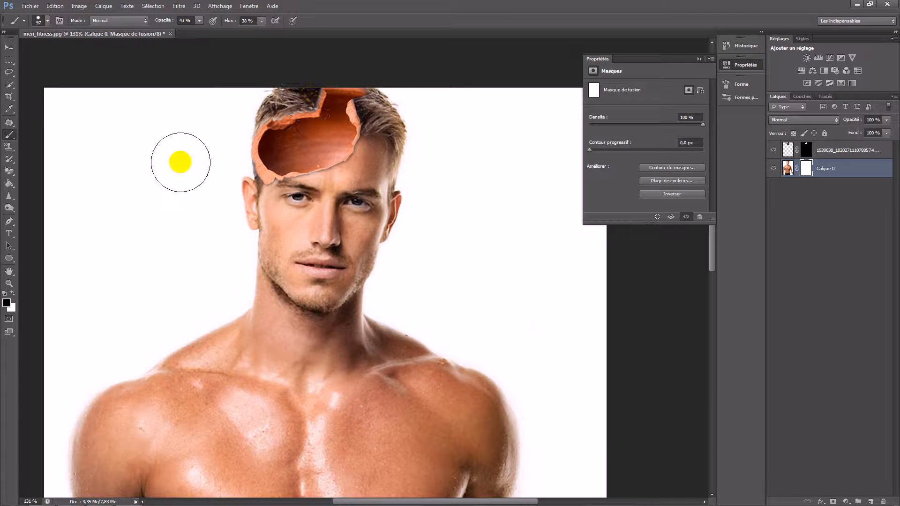
- Mask out the hair above the broken rim in black, setting brush opacity and flow to 100%, and restore the hair beside the rim in white
mouse_move(326, 95)
left_mouse_down()
mouse_move(267, 109)
mouse_move(275, 101)
mouse_move(287, 107)
mouse_move(339, 95)
mouse_move(263, 121)
mouse_move(290, 102)
mouse_move(335, 91)
mouse_move(276, 116)
mouse_move(277, 131)
mouse_move(314, 101)
mouse_move(314, 88)
mouse_move(362, 107)
left_mouse_up()
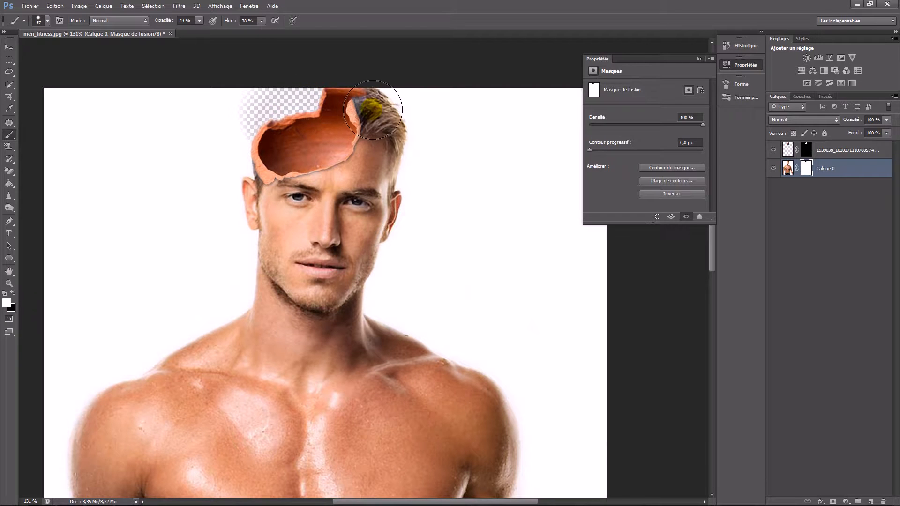
left_click_drag(374, 110, 377, 111)
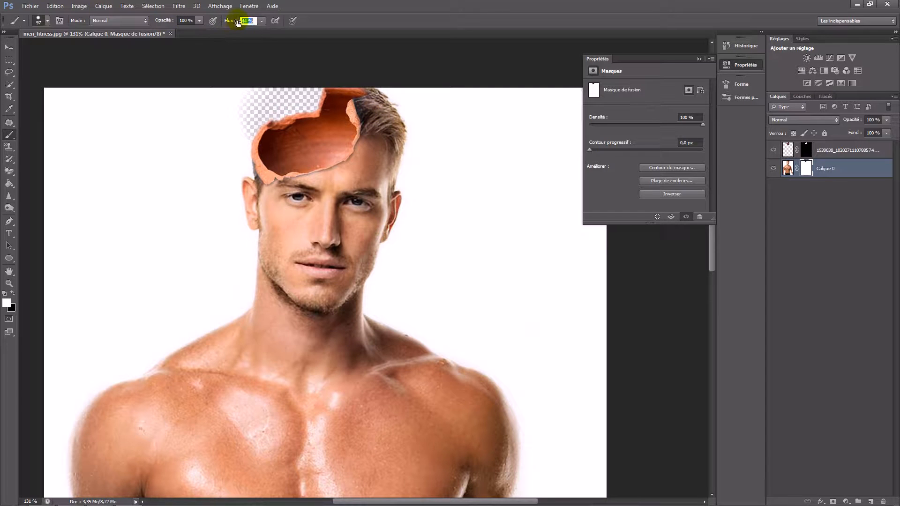
key("x")
mouse_move(271, 115)
left_mouse_down()
mouse_move(262, 105)
mouse_move(319, 92)
mouse_move(281, 111)
left_mouse_up()
key("x")
left_click_drag(375, 100, 377, 110)
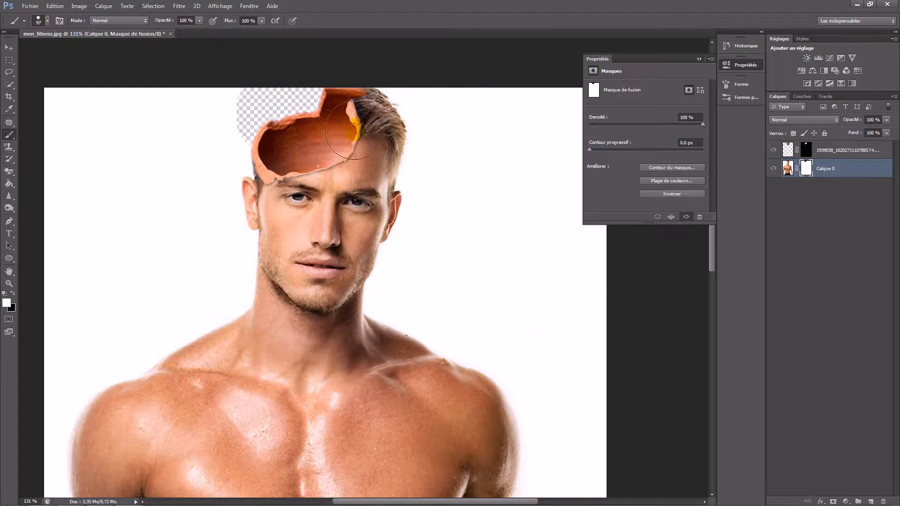
- Activate the clay pot layer's mask and set up a 112 px brush with black as the foreground color
scroll(488, 100, "down", 6)
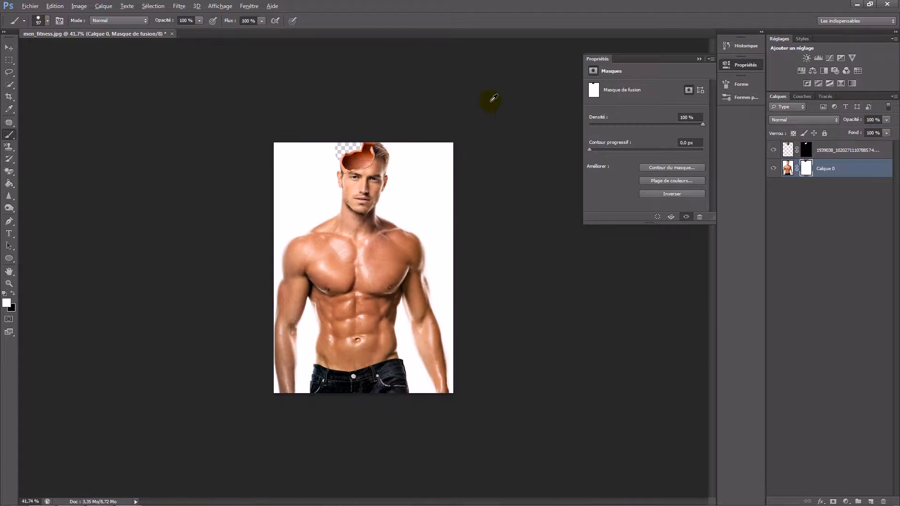
scroll(493, 98, "up", 10)
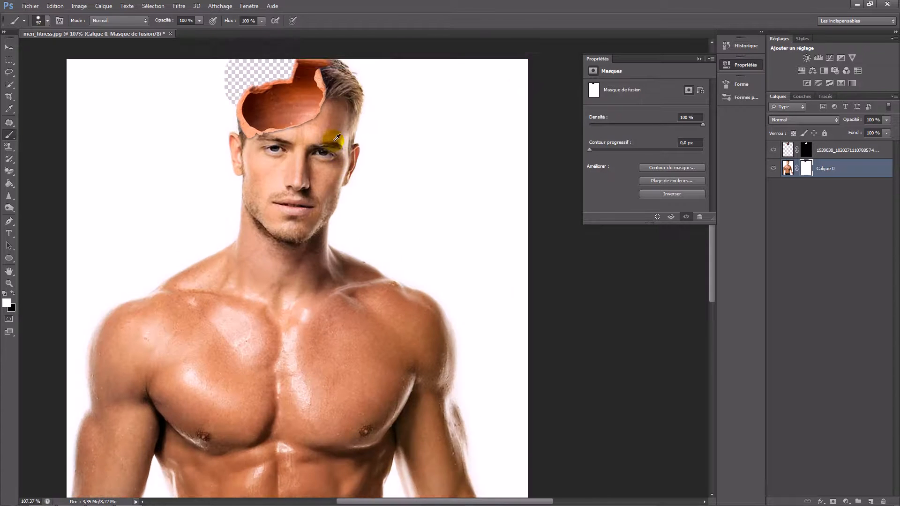
scroll(300, 85, "up", 2)
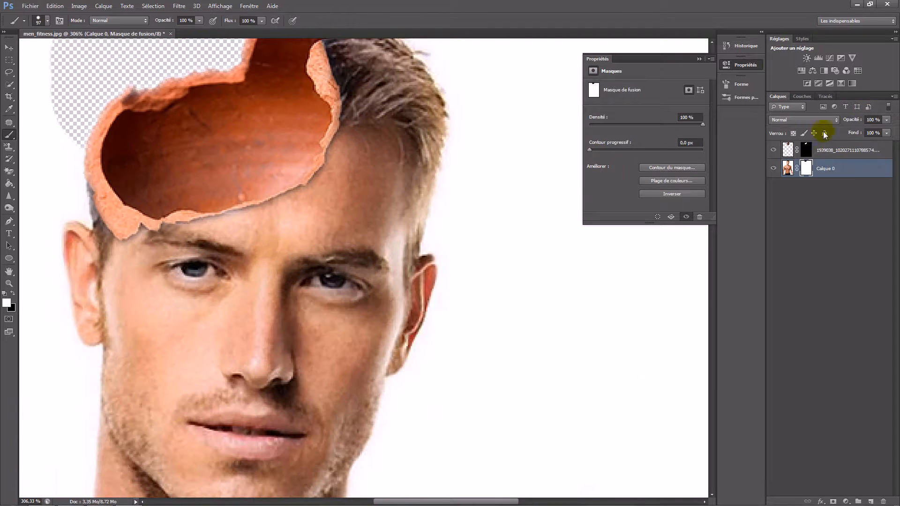
left_click(814, 148)
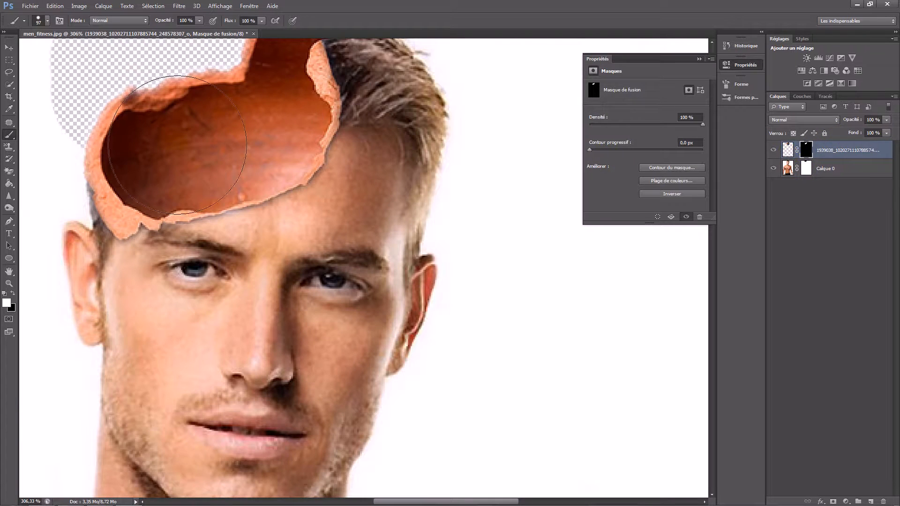
scroll(232, 176, "down", 3)
key("x")
left_click_drag(236, 150, 249, 152)
- Display the pot layer's mask on its own to examine its outline, and return to the normal image view
left_click(804, 148, "alt")
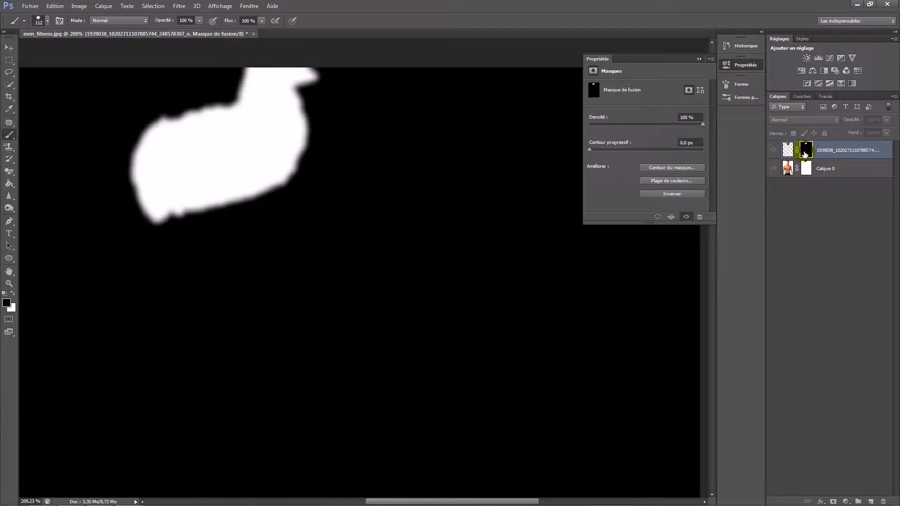
left_click(203, 203)
scroll(276, 300, "down", 5)
scroll(314, 181, "up", 2)
scroll(367, 135, "up", 3)
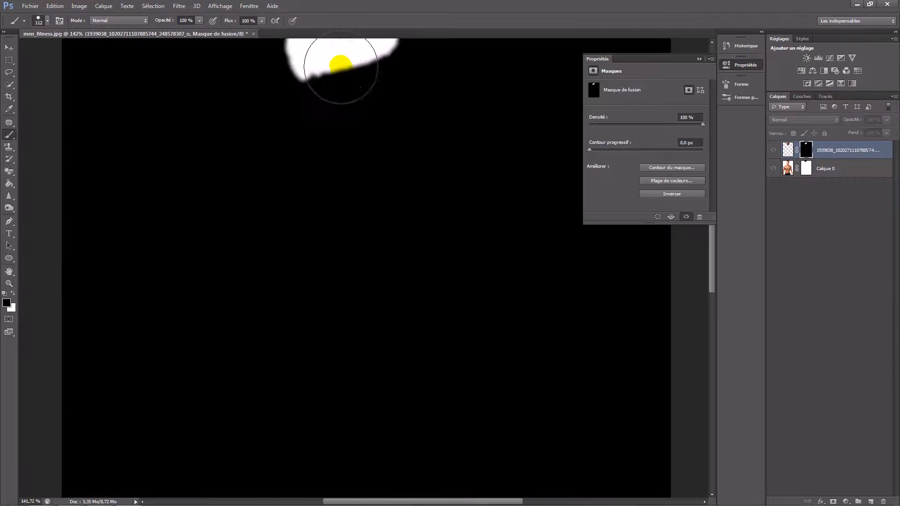
scroll(398, 93, "up", 2)
left_click(814, 151, "alt")
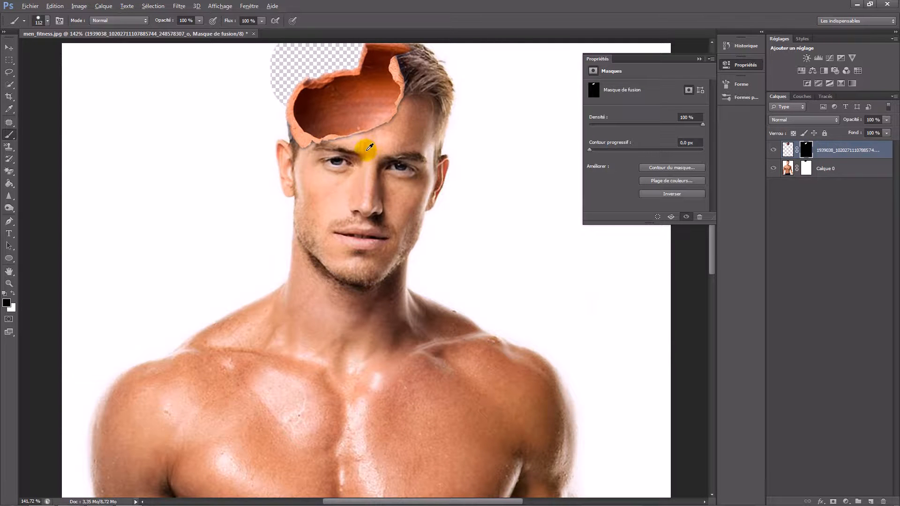
- Set up a 35 px brush with 51% opacity and 55% flow for painting on the pot layer's mask
scroll(375, 146, "up", 6)
scroll(358, 215, "up", 2)
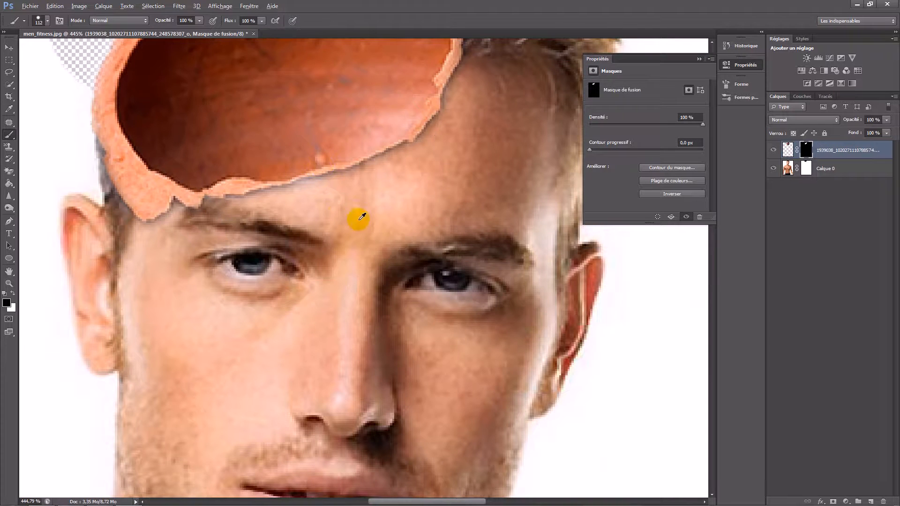
right_click(360, 215)
double_click(389, 290)
mouse_move(367, 199)
left_mouse_down()
mouse_move(331, 221)
mouse_move(248, 242)
mouse_move(260, 240)
left_mouse_up()
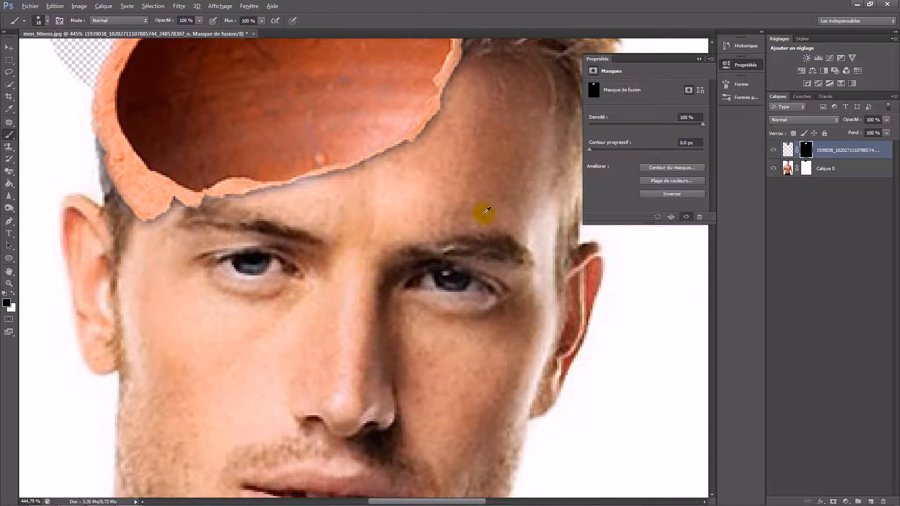
mouse_move(500, 205)
left_mouse_down()
mouse_move(561, 201)
mouse_move(448, 226)
mouse_move(486, 221)
mouse_move(490, 233)
mouse_move(418, 267)
mouse_move(353, 269)
mouse_move(372, 268)
left_mouse_up()
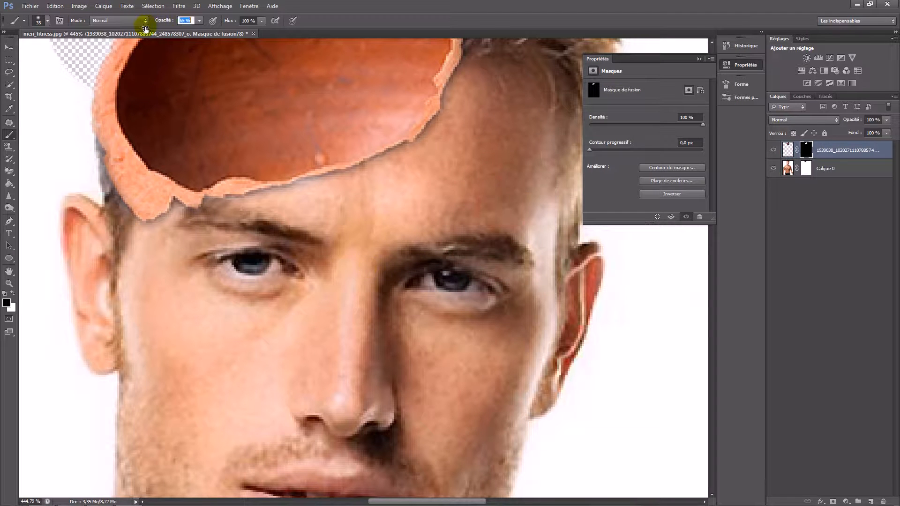
left_click_drag(139, 35, 139, 34)
left_click_drag(227, 22, 209, 30)
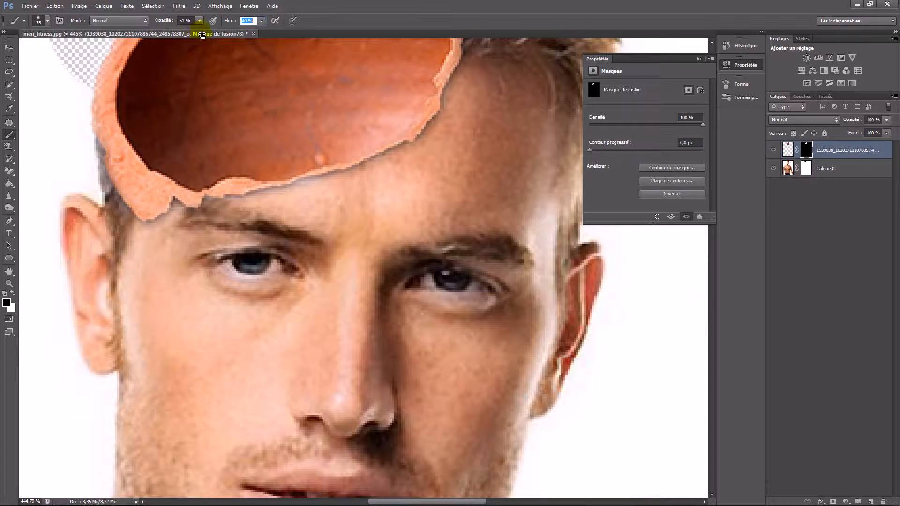
left_click_drag(205, 38, 209, 37)
- Fade the pot's shadow along the forehead in black on its mask, reducing the brush to 19 px
mouse_move(181, 229)
left_mouse_down()
mouse_move(198, 214)
mouse_move(183, 223)
left_mouse_up()
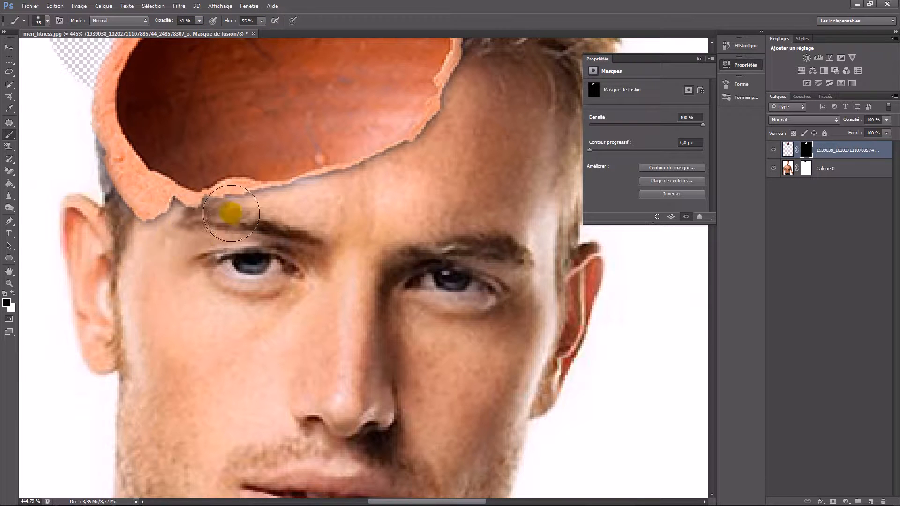
right_click(285, 217)
mouse_move(254, 217)
left_mouse_down()
mouse_move(232, 223)
mouse_move(240, 224)
mouse_move(225, 209)
mouse_move(157, 222)
mouse_move(185, 221)
mouse_move(199, 187)
mouse_move(163, 223)
mouse_move(253, 201)
mouse_move(298, 200)
mouse_move(400, 157)
mouse_move(447, 118)
mouse_move(464, 70)
mouse_move(455, 113)
left_mouse_up()
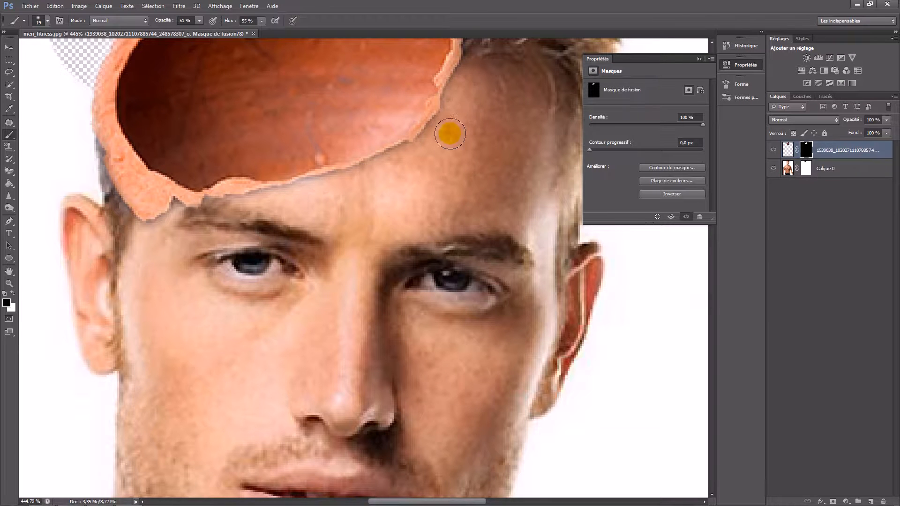
- Soften the pot's rim around the eyebrow and temple in black on its mask, using an 11 px brush
mouse_move(168, 214)
left_mouse_down()
mouse_move(108, 196)
mouse_move(122, 223)
mouse_move(103, 160)
mouse_move(132, 205)
mouse_move(97, 154)
mouse_move(118, 163)
mouse_move(151, 216)
mouse_move(107, 152)
mouse_move(130, 198)
mouse_move(111, 168)
left_mouse_up()
key("x")
key("x")
mouse_move(113, 216)
left_mouse_down()
mouse_move(136, 237)
mouse_move(114, 203)
mouse_move(157, 238)
mouse_move(174, 232)
mouse_move(177, 212)
left_mouse_up()
mouse_move(121, 211)
left_mouse_down()
mouse_move(96, 150)
mouse_move(105, 180)
left_mouse_up()
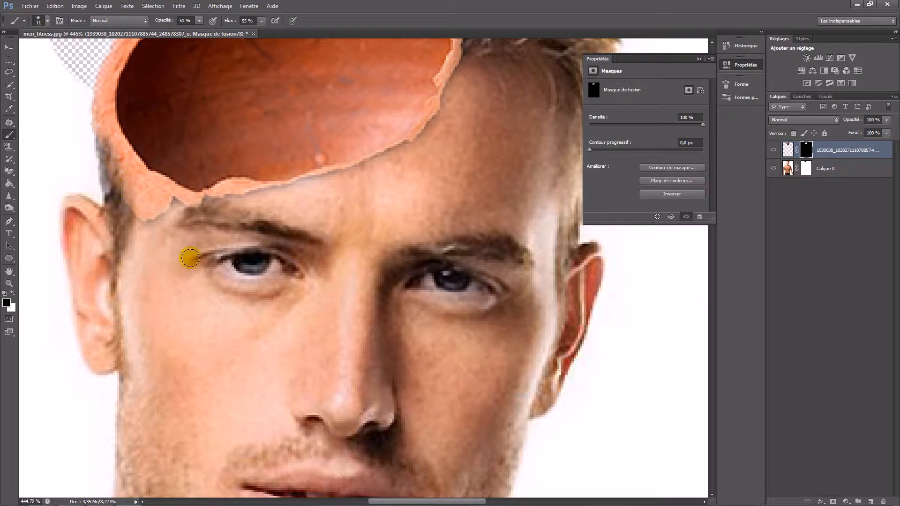
- Touch up the hair beside the rim above the ear on the man's layer mask, painting in black and white
left_click(805, 168)
left_click_drag(104, 178, 102, 174)
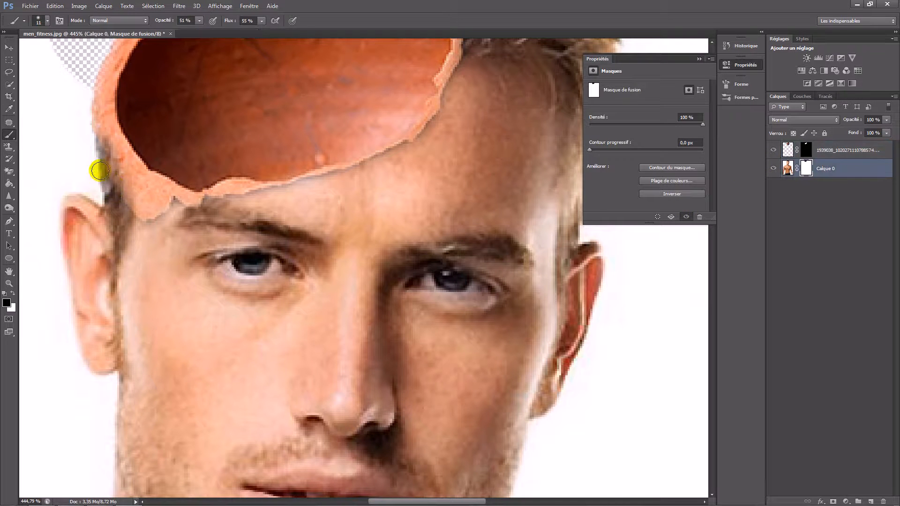
key("x")
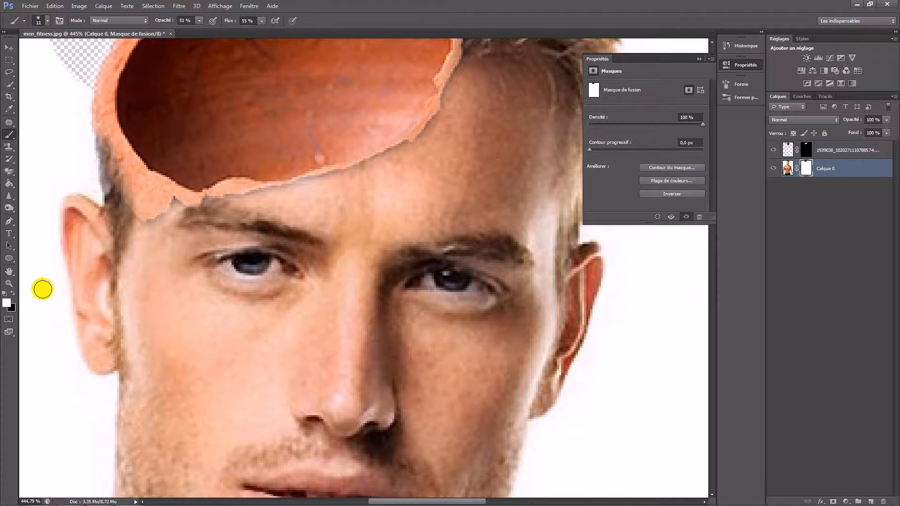
left_click(807, 168)
mouse_move(110, 180)
left_mouse_down()
mouse_move(103, 137)
mouse_move(112, 192)
mouse_move(106, 146)
mouse_move(113, 192)
mouse_move(111, 170)
left_mouse_up()
key("x")
- Blend the pot's rim into the eyebrow, the forehead and the hair by painting black on the pot layer's mask
left_click(805, 148)
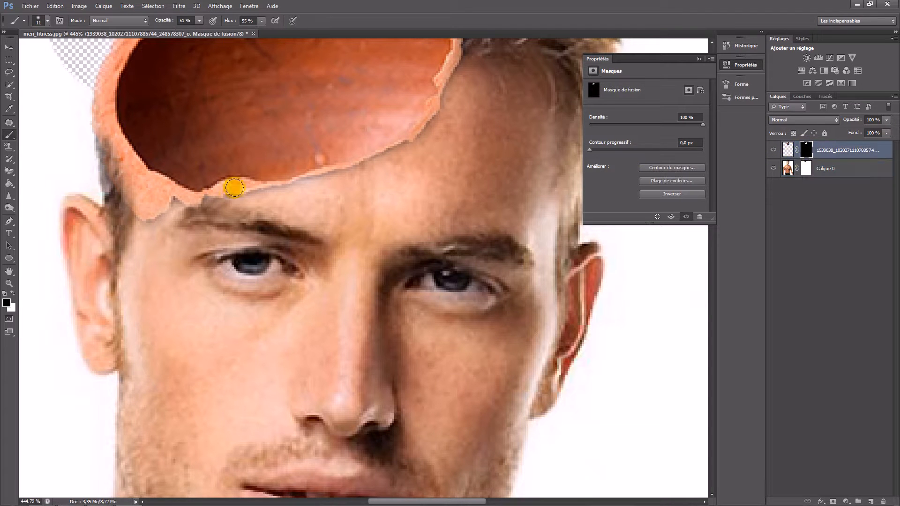
mouse_move(174, 210)
left_mouse_down()
mouse_move(174, 202)
mouse_move(144, 221)
mouse_move(130, 211)
left_mouse_up()
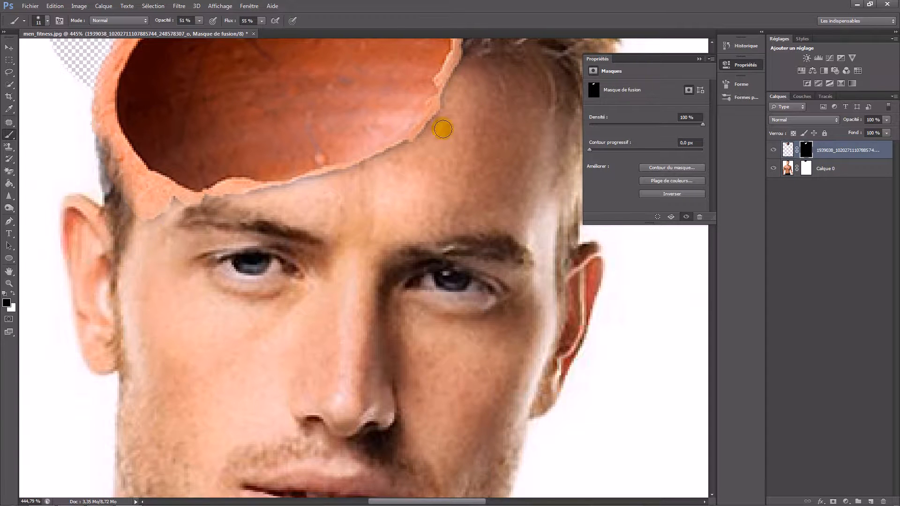
mouse_move(396, 150)
left_mouse_down()
mouse_move(370, 167)
mouse_move(261, 190)
left_mouse_up()
scroll(358, 176, "down", 6)
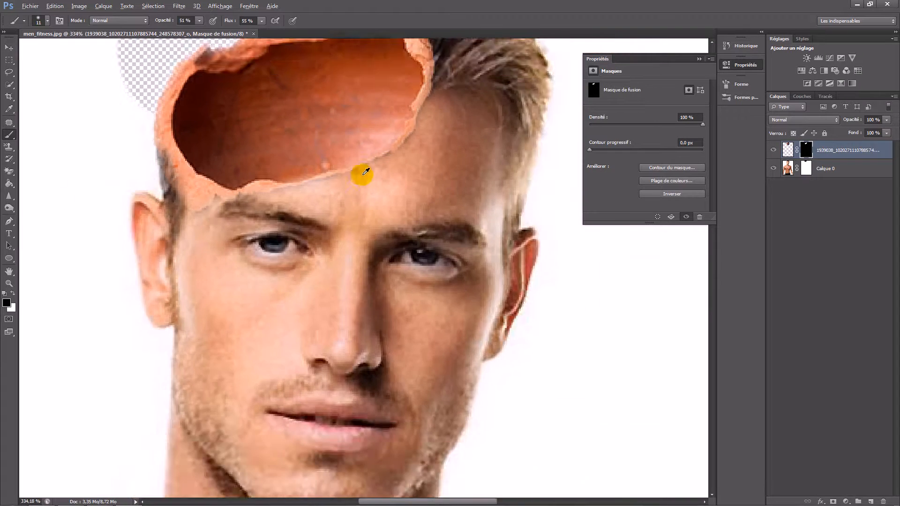
scroll(426, 129, "up", 4)
scroll(427, 172, "up", 3)
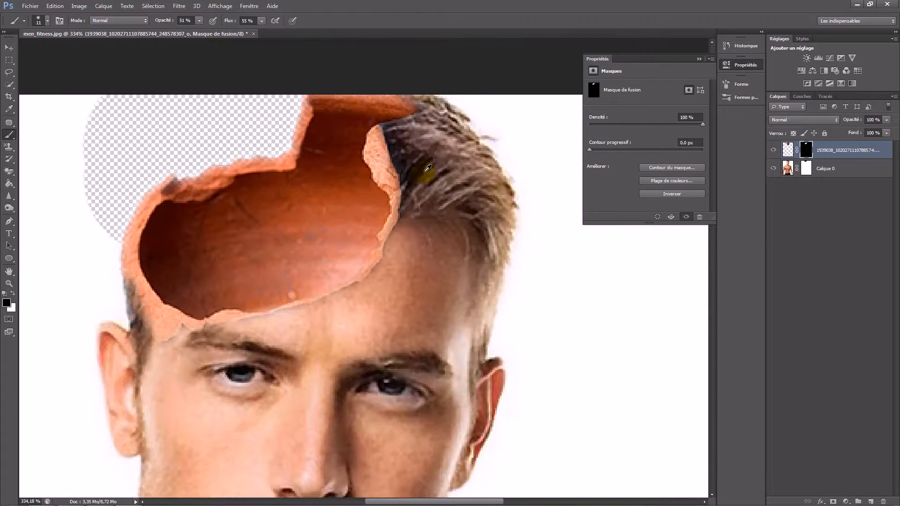
mouse_move(396, 146)
left_mouse_down()
mouse_move(397, 200)
mouse_move(382, 112)
mouse_move(396, 180)
mouse_move(386, 288)
mouse_move(391, 236)
mouse_move(377, 272)
left_mouse_up()
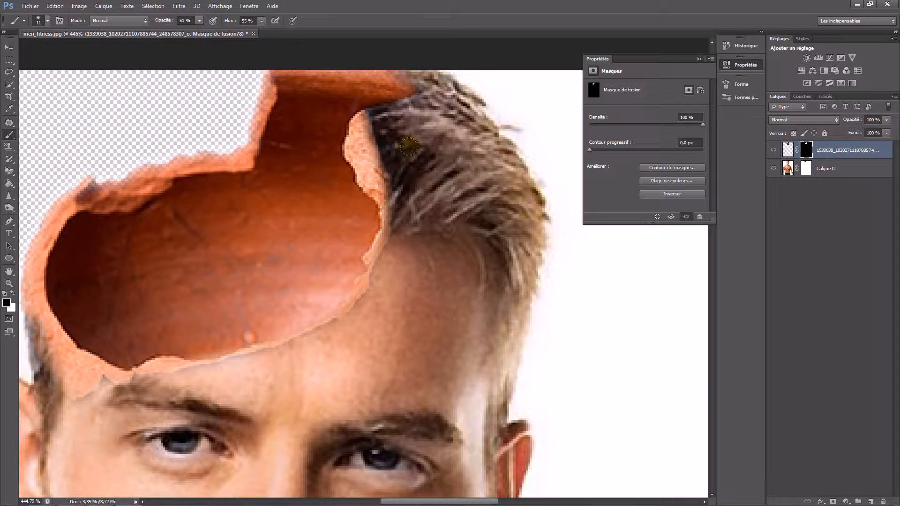
left_click(807, 170)
key("x")
key("x")
mouse_move(409, 165)
left_mouse_down()
mouse_move(390, 121)
mouse_move(409, 177)
mouse_move(409, 151)
left_mouse_up()
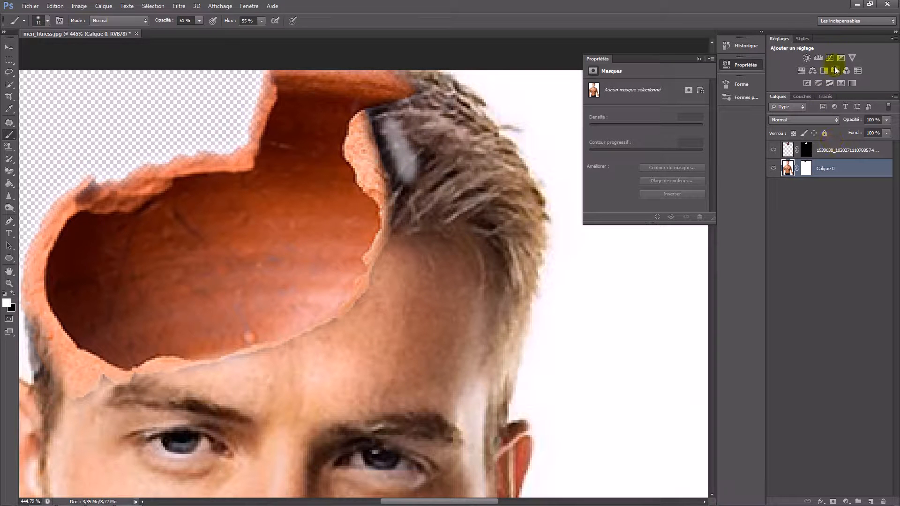
key("ctrl+z")
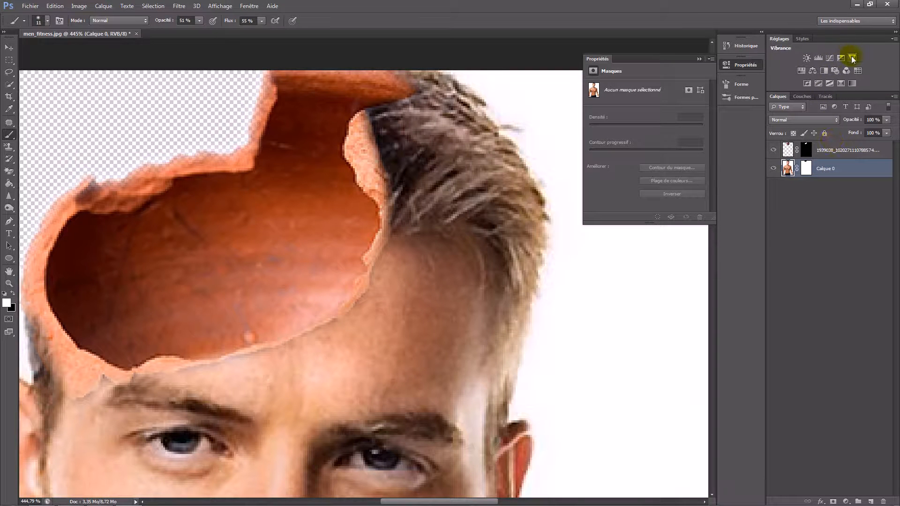
- Add a Brightness/Contrast adjustment layer above the clay pot layer
left_click(806, 172)
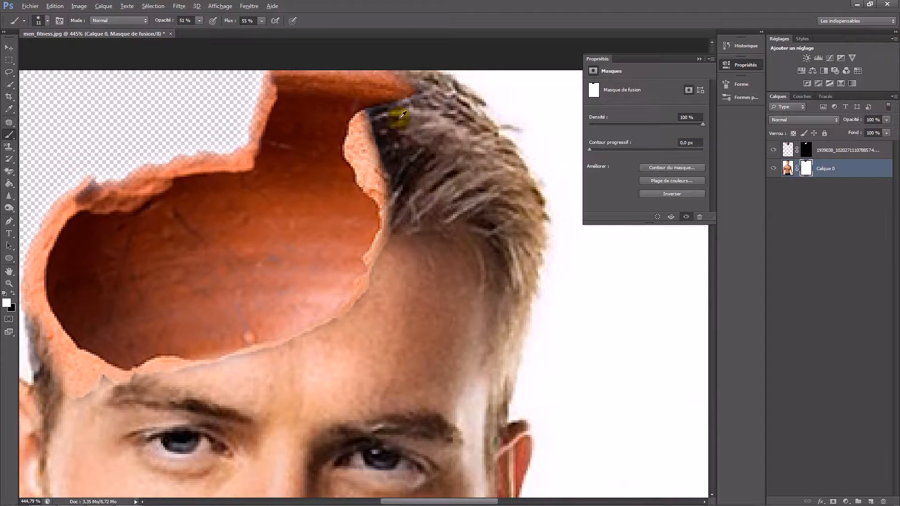
scroll(446, 176, "down", 10)
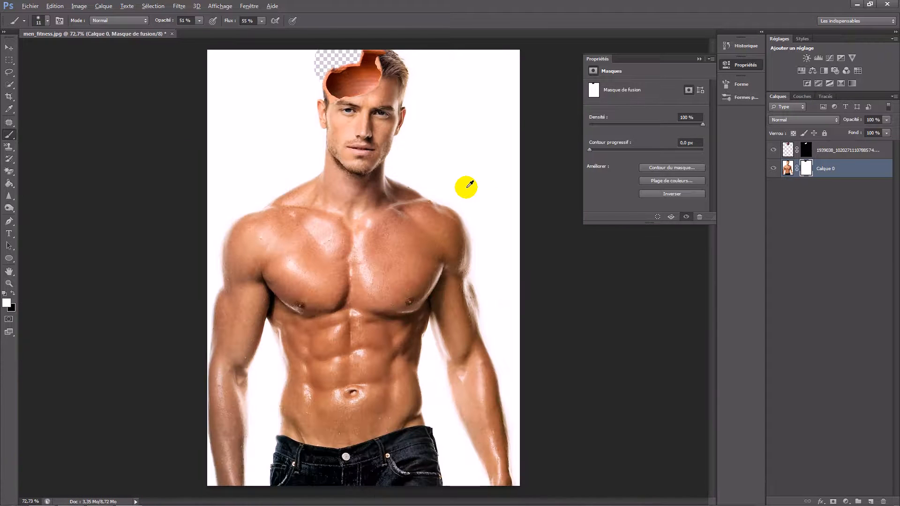
scroll(469, 186, "down", 3)
scroll(467, 188, "up", 4)
scroll(342, 136, "up", 3)
left_click(833, 151)
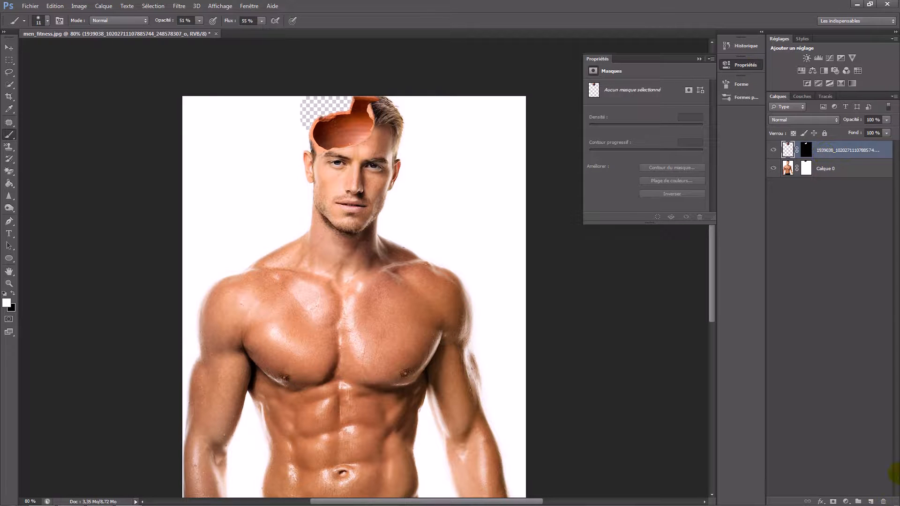
left_click(849, 434)
left_click(846, 502)
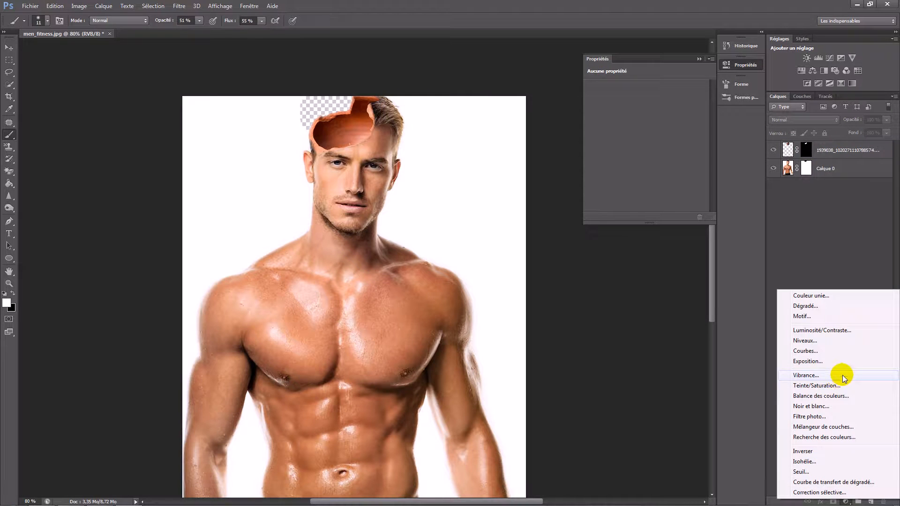
left_click(825, 331)
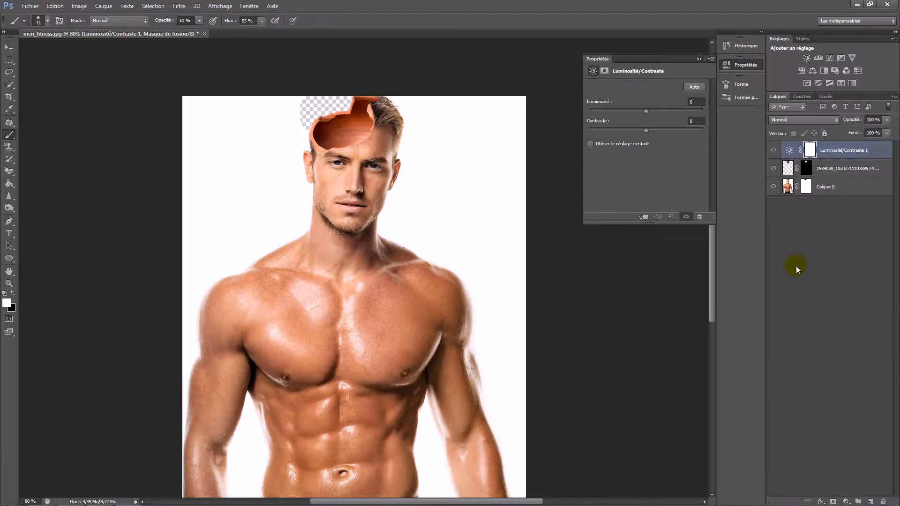
- Clip the Brightness/Contrast adjustment layer to the clay pot layer, undoing any accidental layer copy
left_click(841, 164, "alt")
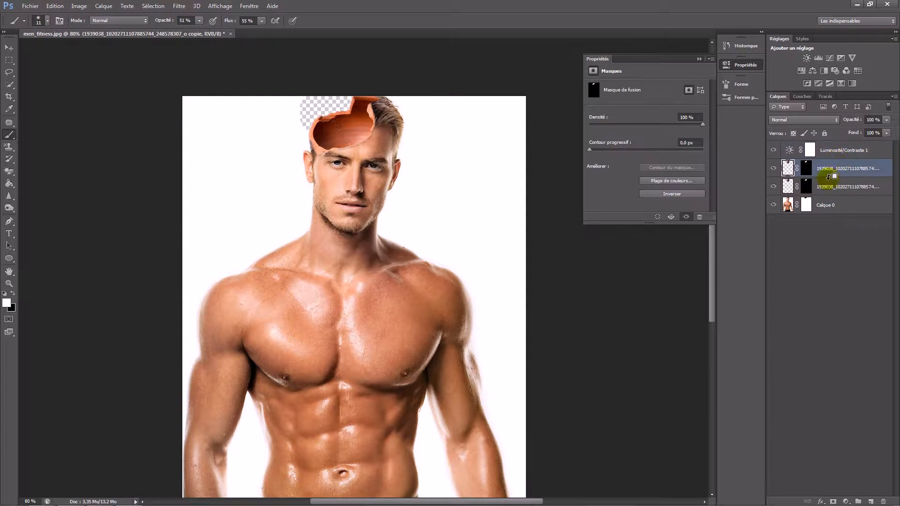
key("ctrl+z")
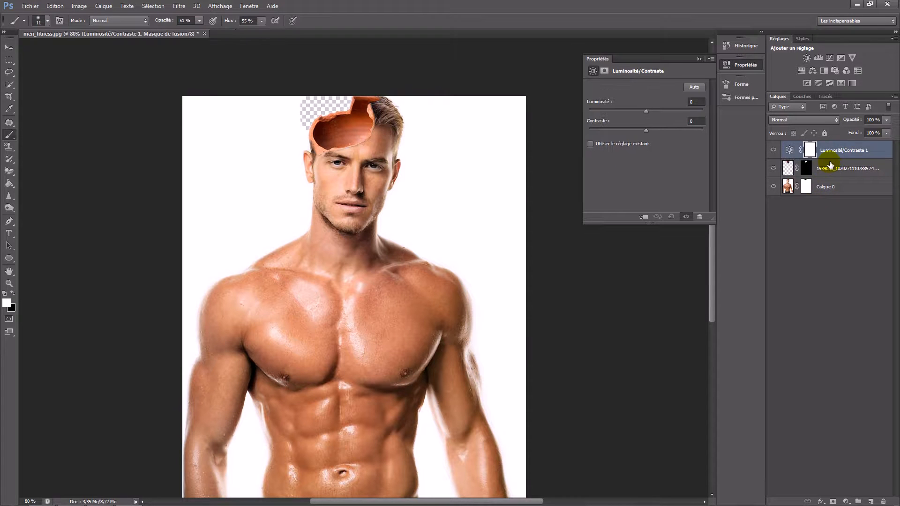
left_click(833, 156, "alt")
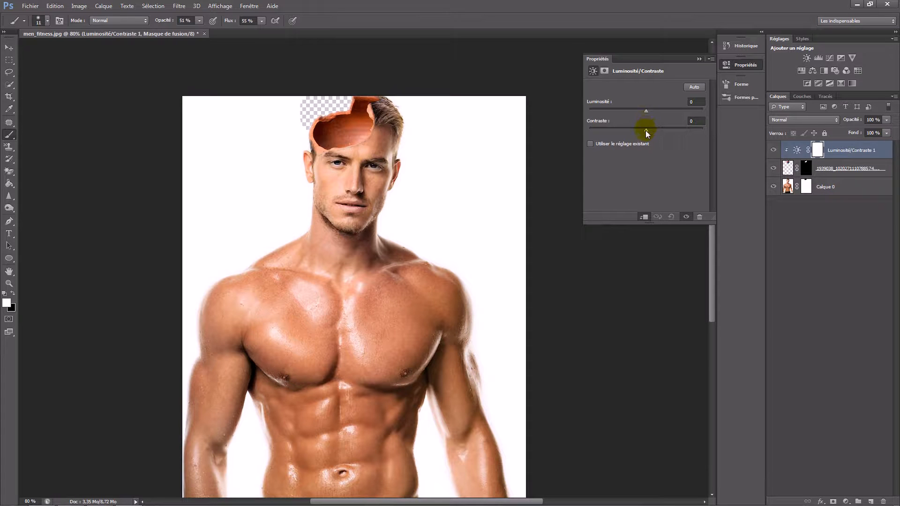
- Set the pot's adjustment to contrast -43 and brightness 31, and check the tone against the man's skin
left_click_drag(666, 136, 598, 143)
left_click_drag(648, 112, 668, 124)
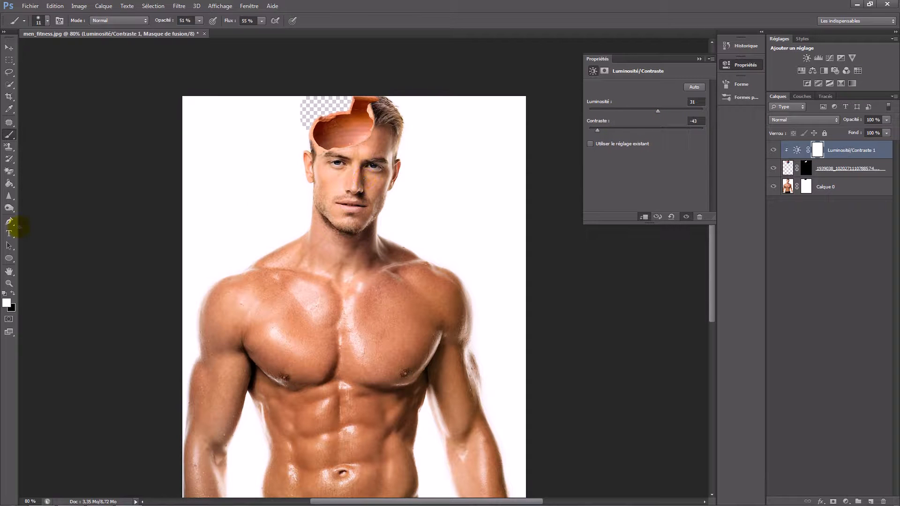
scroll(314, 188, "down", 4)
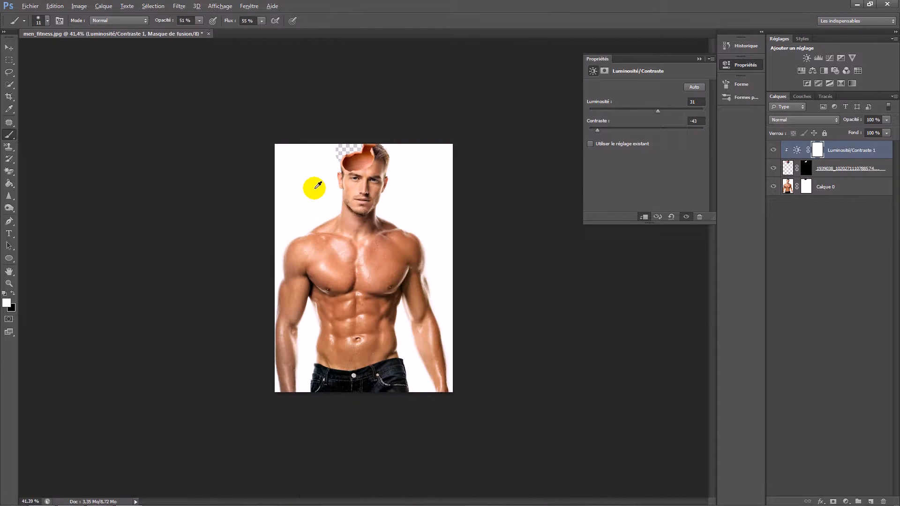
scroll(328, 190, "up", 4)
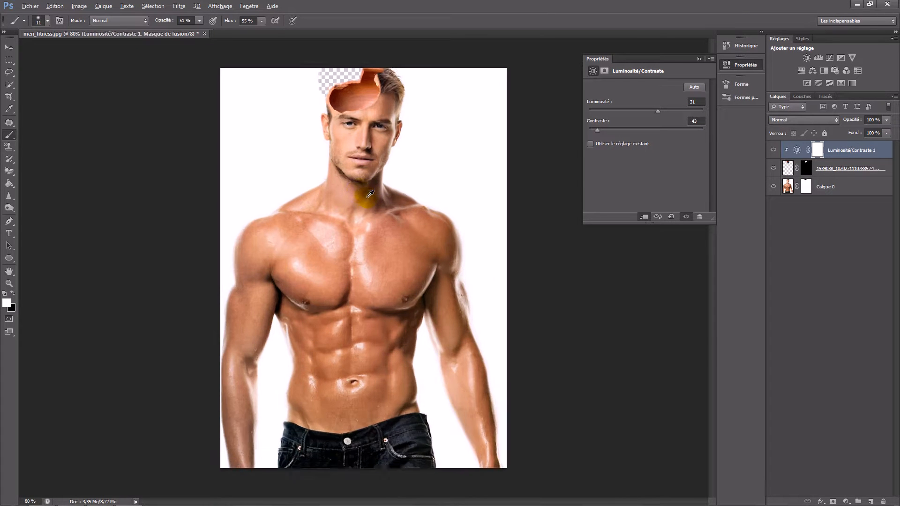
scroll(370, 193, "up", 2)
scroll(372, 196, "down", 4)
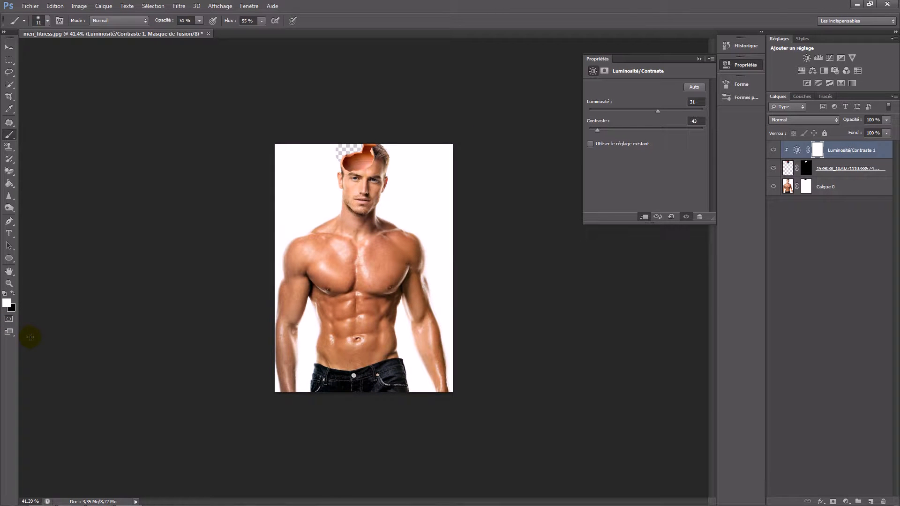
- Erase the white background around the man and between his arms and torso on Calque 0 with the Magic Eraser
left_click(838, 190)
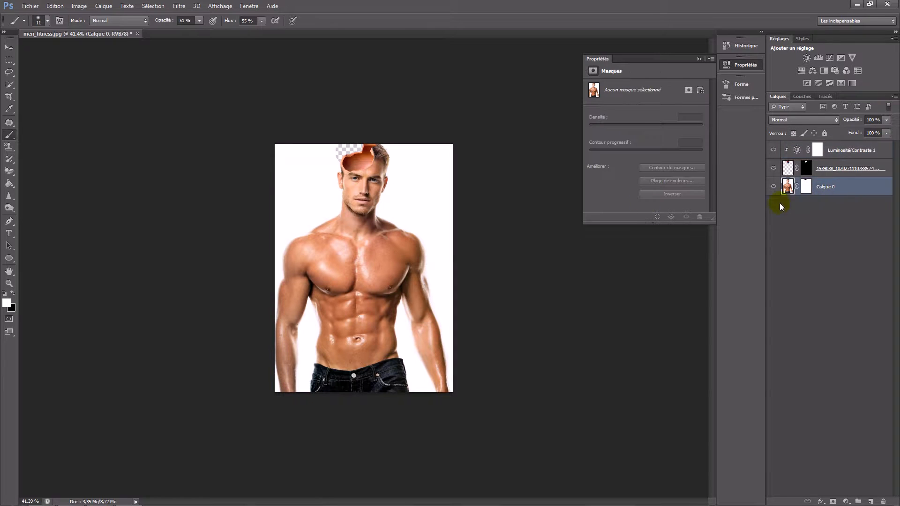
left_click(8, 172)
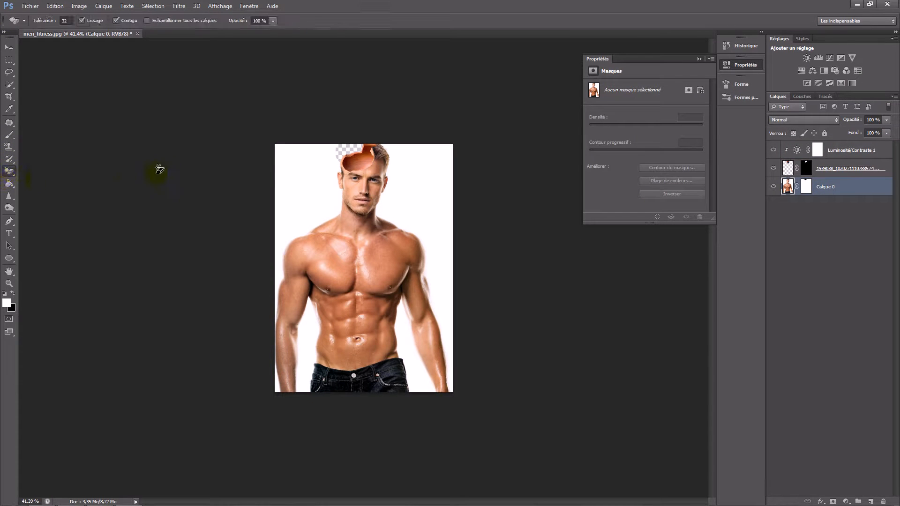
left_click(9, 177)
left_click(40, 190)
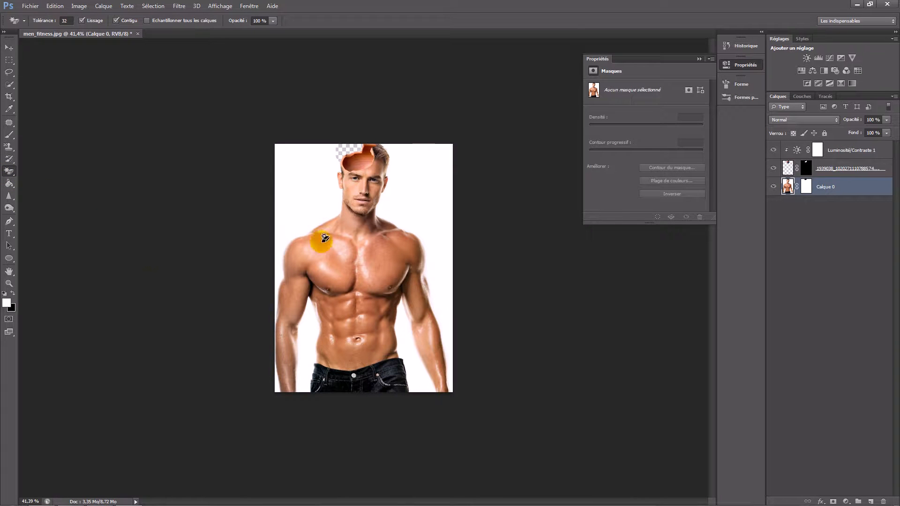
left_click(333, 211)
left_click(424, 206)
left_click(407, 360)
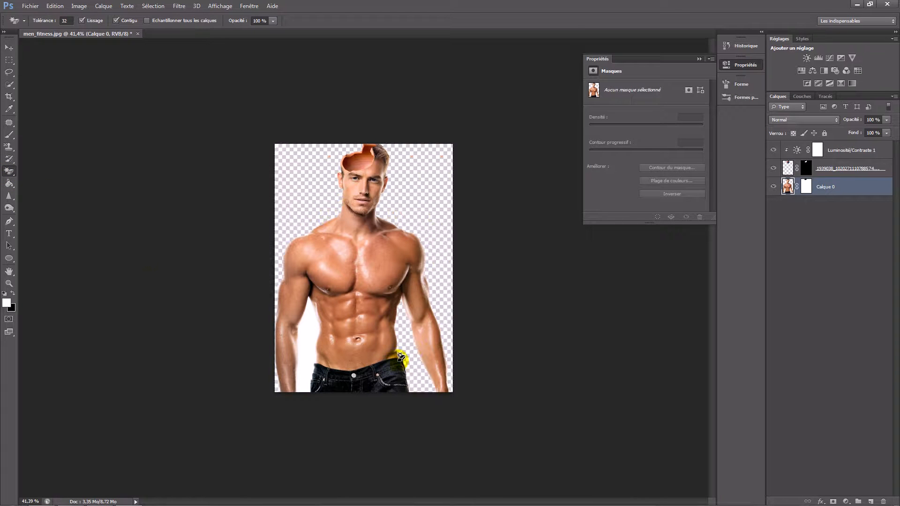
left_click(305, 342)
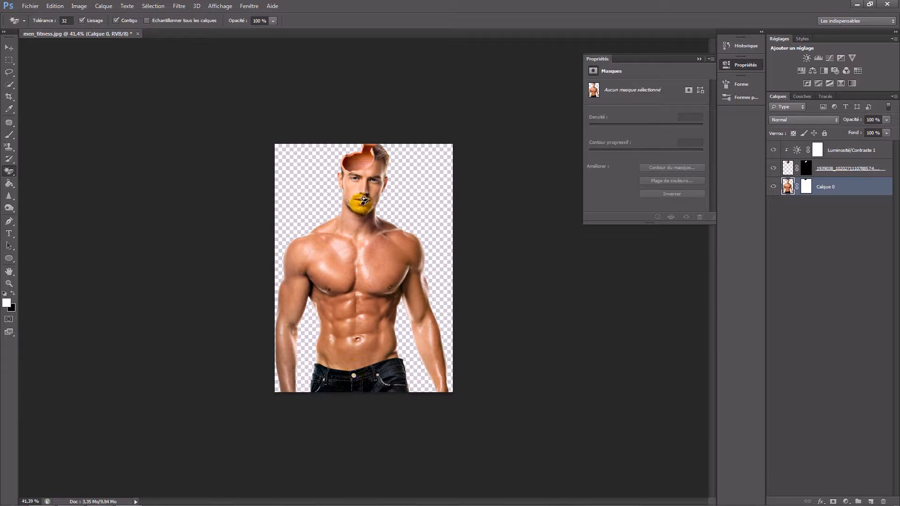
left_click(4, 87)
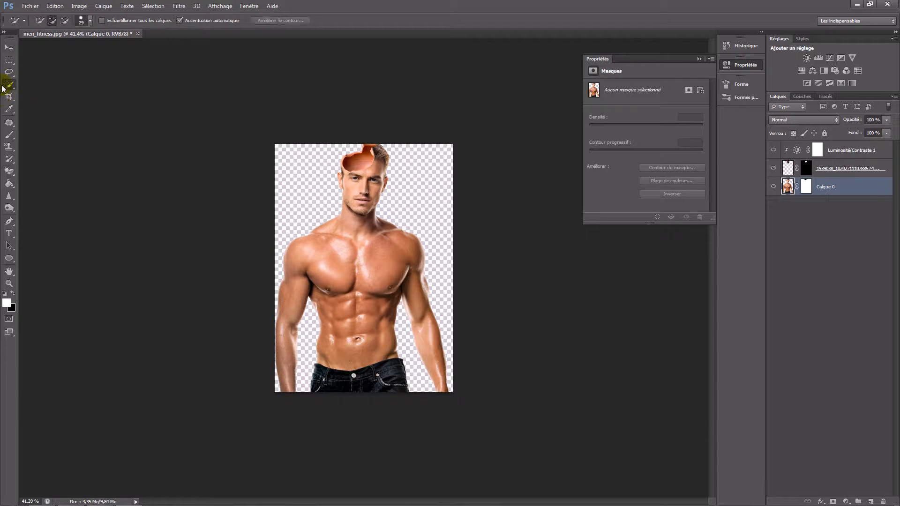
right_click(7, 89)
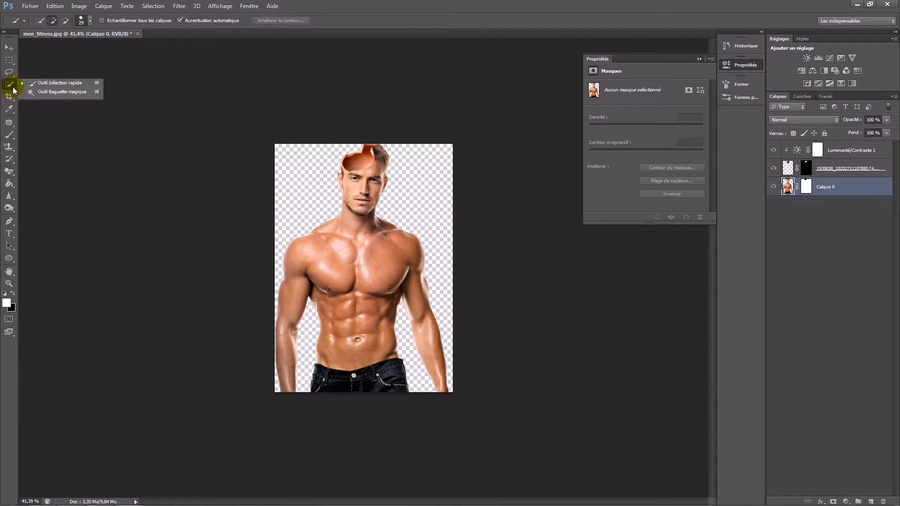
left_click(70, 259)
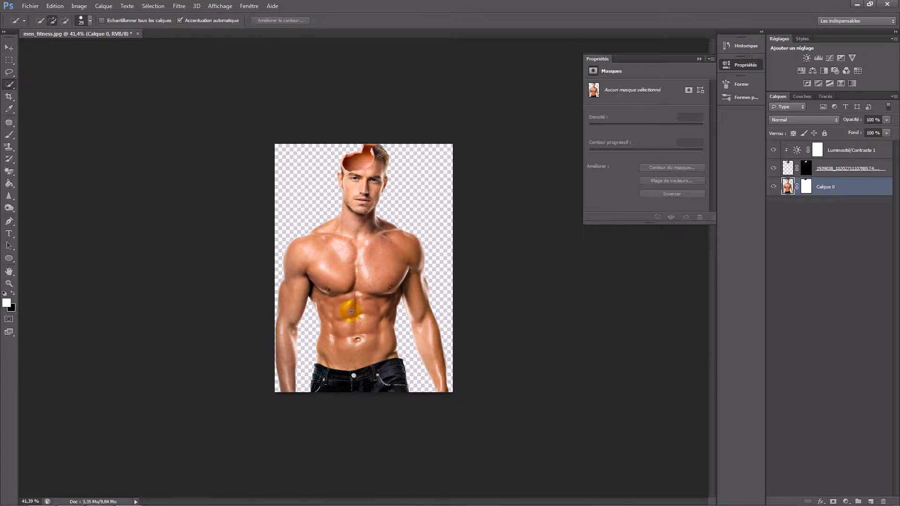
- Place the wood wall image 3097-mur-en-bois-WallFizz into the document
left_click(71, 497)
left_click_drag(113, 75, 357, 434)
left_click(387, 200)
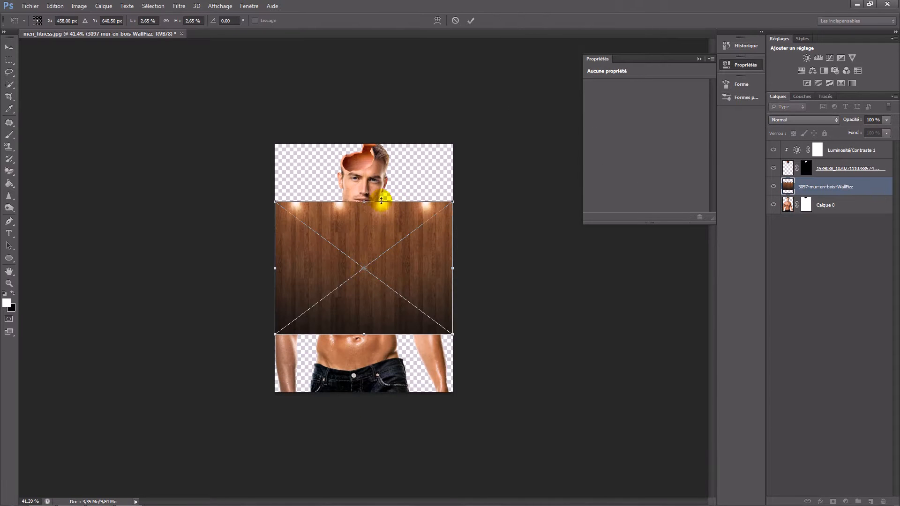
- Stretch the wood wall image to the full canvas height and move its layer below the man's layer
left_click_drag(365, 198, 364, 139)
left_click_drag(364, 334, 364, 392)
left_click(471, 20)
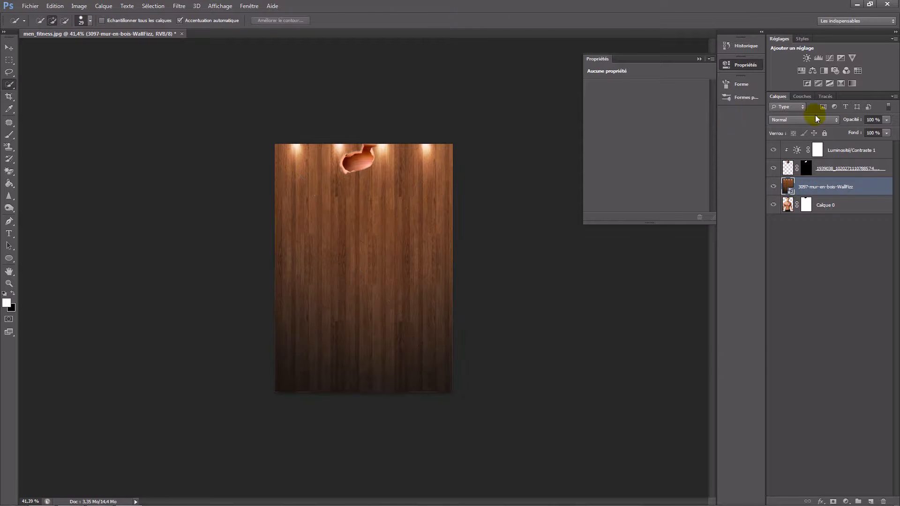
left_click_drag(808, 183, 817, 213)
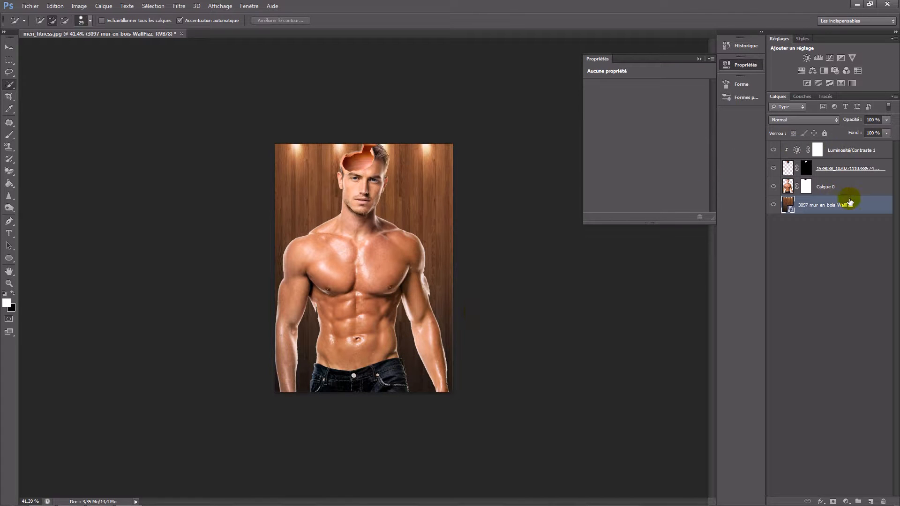
- Try a Stroke layer style on the man's layer, using a brown (673c2b) sampled from the wood wall
left_click(871, 189)
double_click(871, 190)
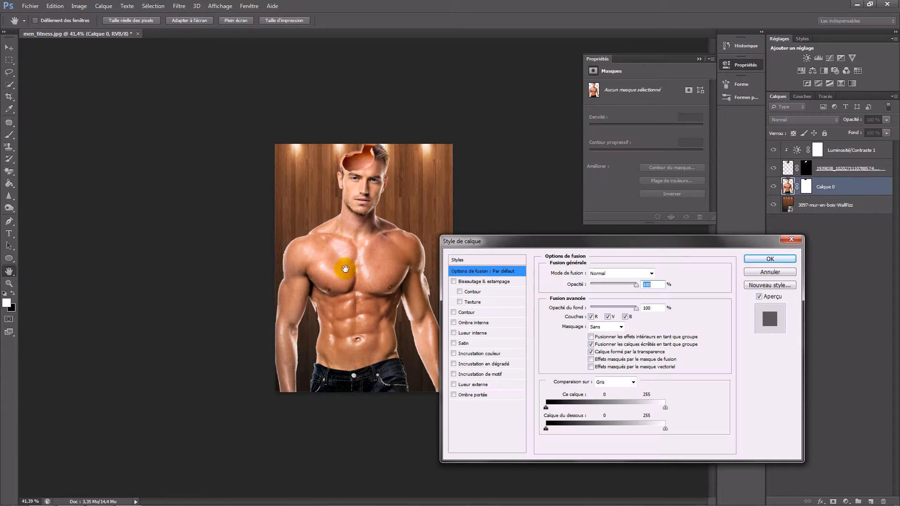
left_click(473, 314)
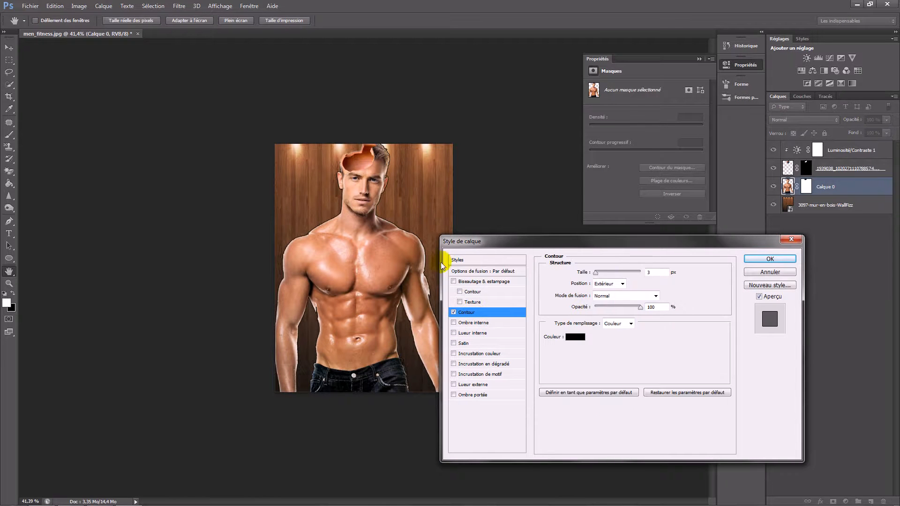
key("alt")
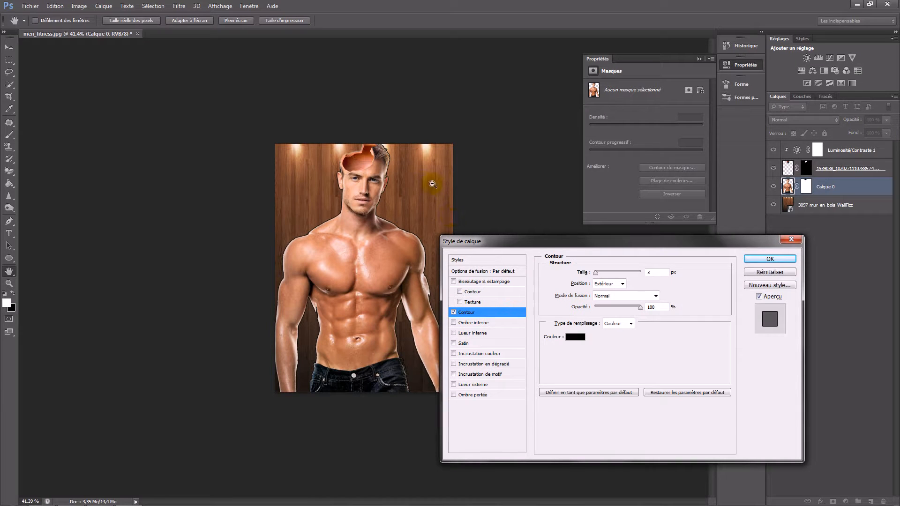
right_click(412, 200)
key("Escape")
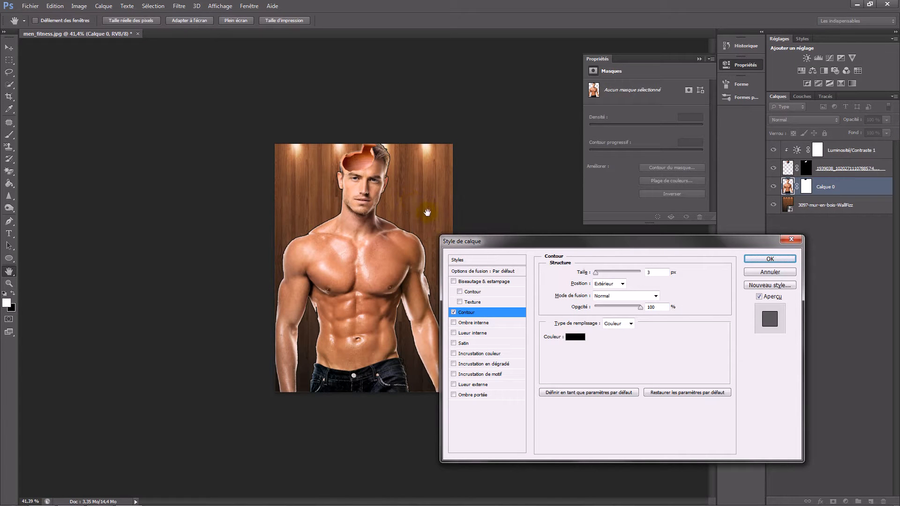
left_click(574, 336)
left_click(407, 195)
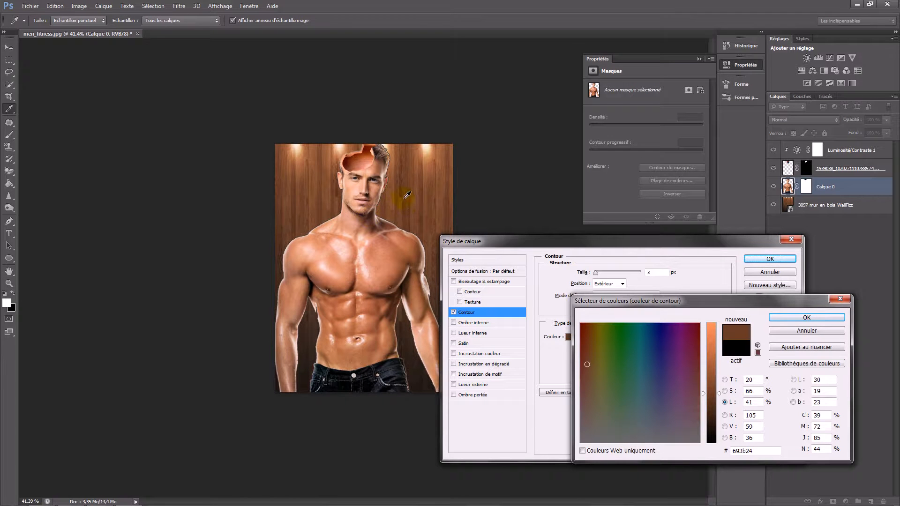
left_click_drag(411, 201, 420, 205)
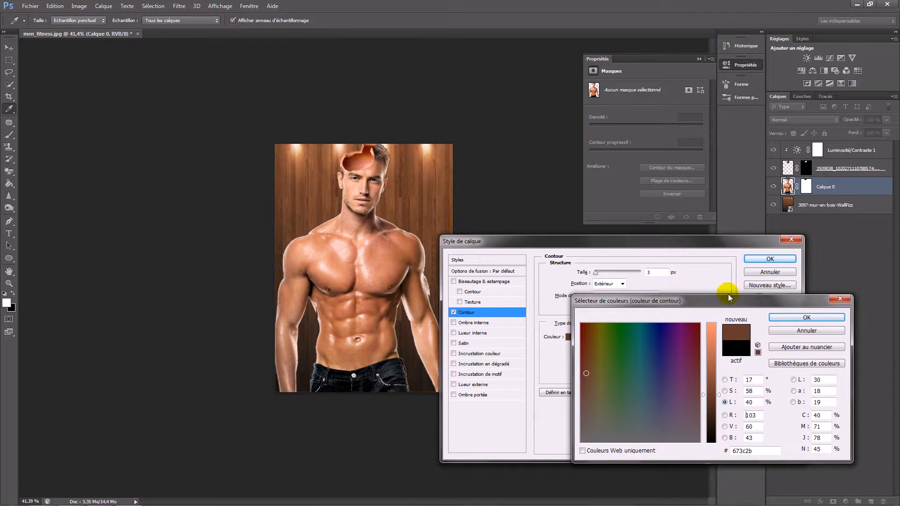
left_click(803, 317)
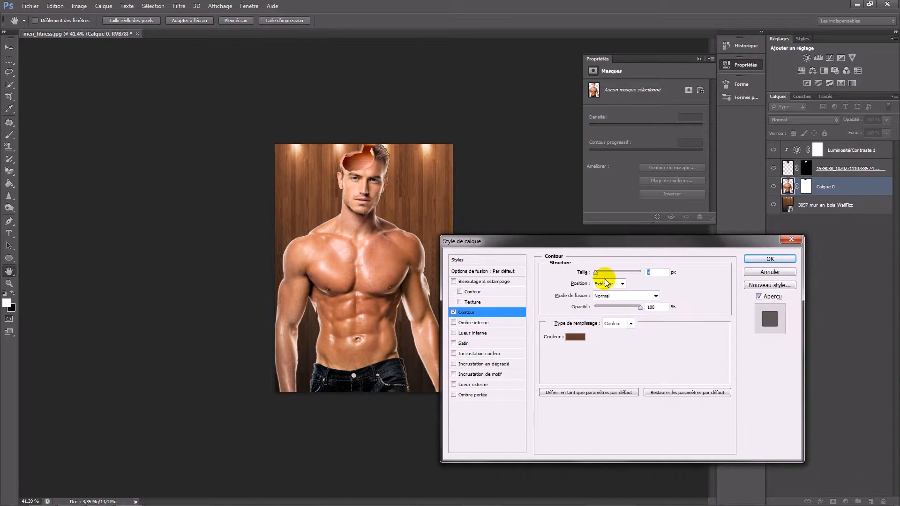
- Try the stroke at a size of 4 px and an opacity of 71%, keeping the outside position
left_click(604, 284)
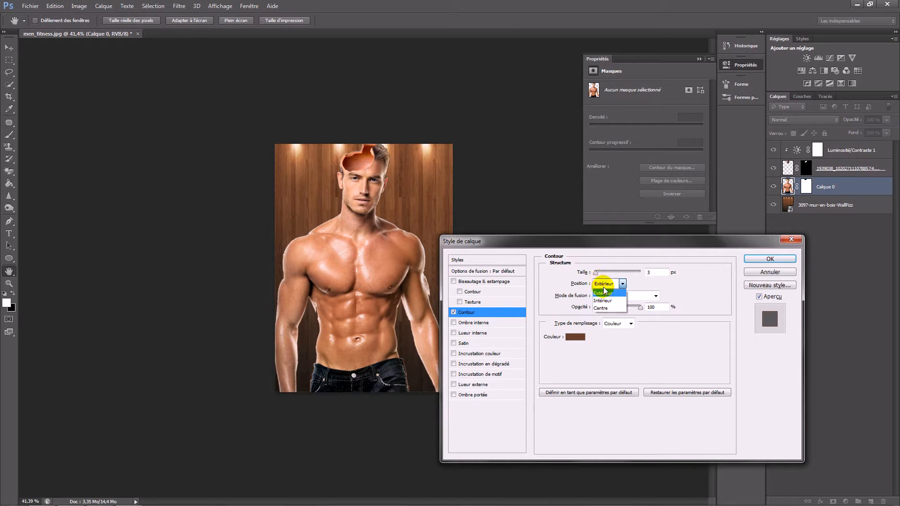
left_click_drag(638, 307, 630, 307)
left_click_drag(596, 272, 603, 277)
left_click_drag(630, 307, 596, 306)
left_click(661, 273)
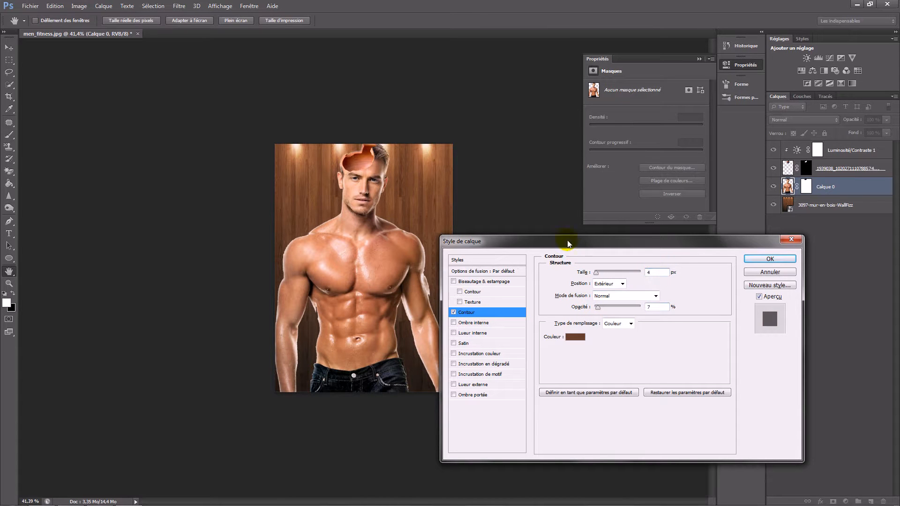
left_click(623, 344)
left_click_drag(597, 308, 629, 305)
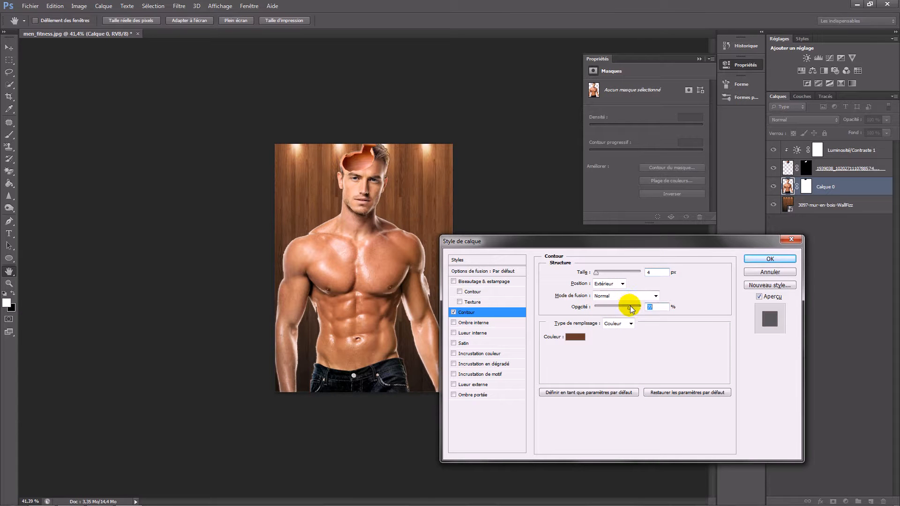
- Toggle the stroke to compare the man's outline with and without it, and leave the effect switched off
left_click(453, 312)
left_click(453, 312)
left_click(454, 312)
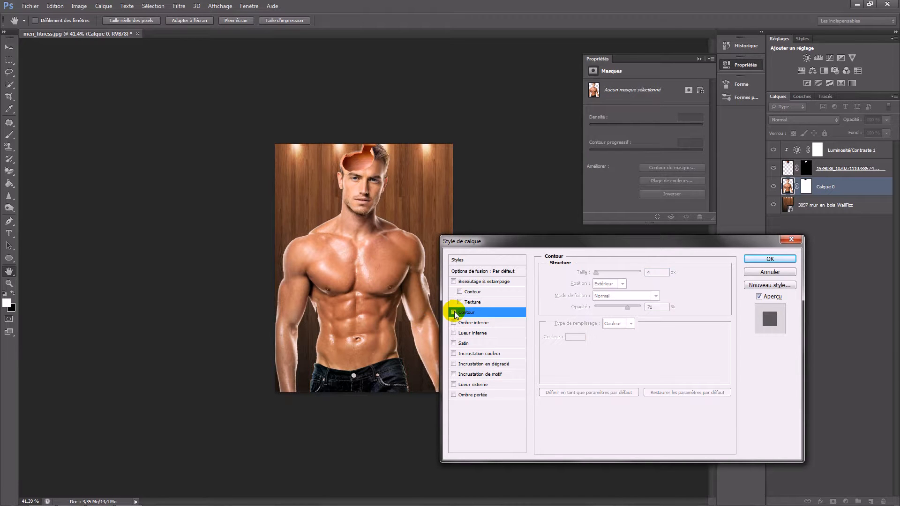
left_click(454, 313)
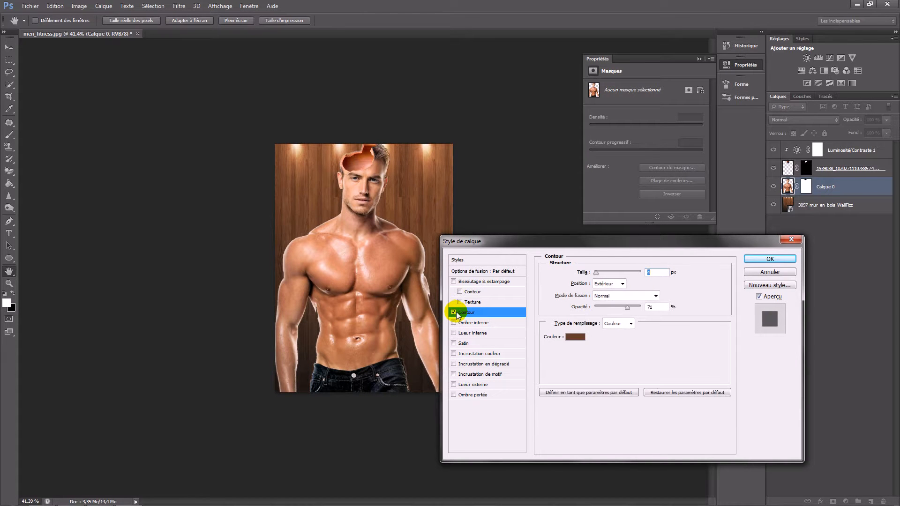
left_click(454, 312)
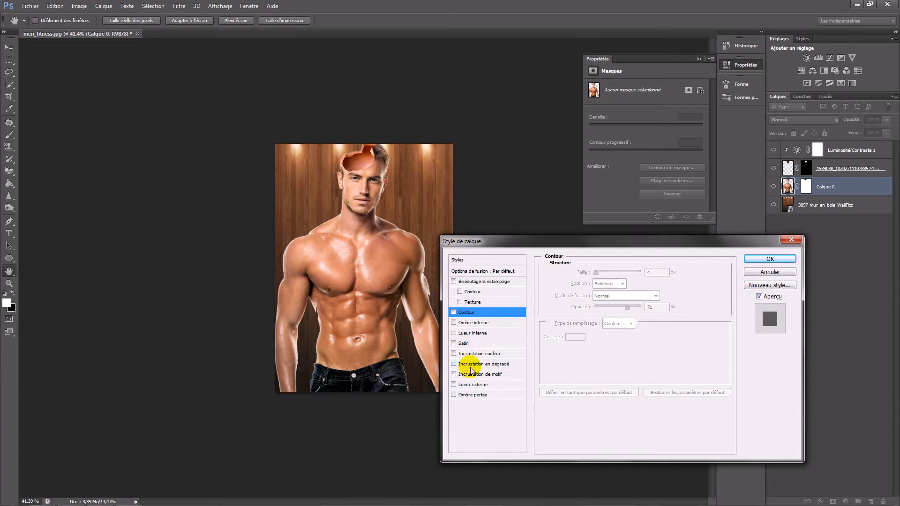
- Try an Outer Glow on the man's layer in a brown sampled from the wood with 33% spread, and discard the layer style changes
left_click(464, 385)
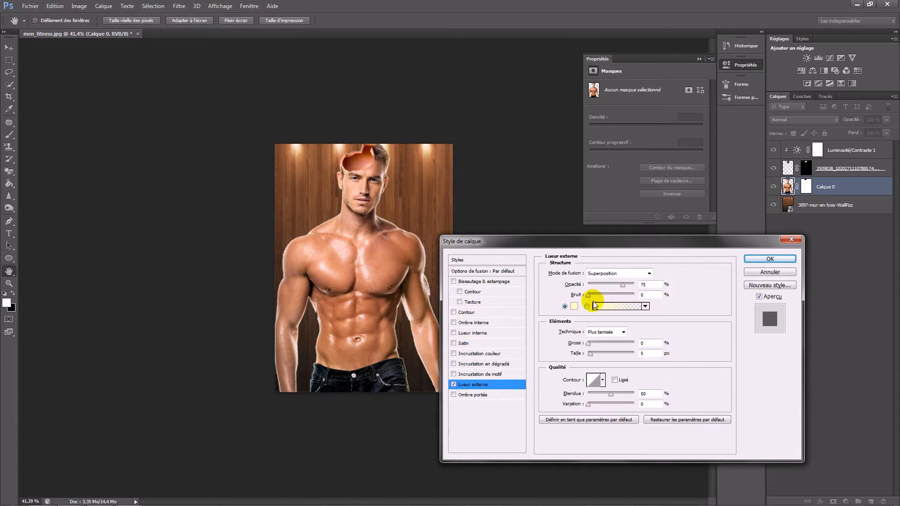
left_click(574, 307)
left_click(431, 203)
left_click_drag(431, 203, 457, 216)
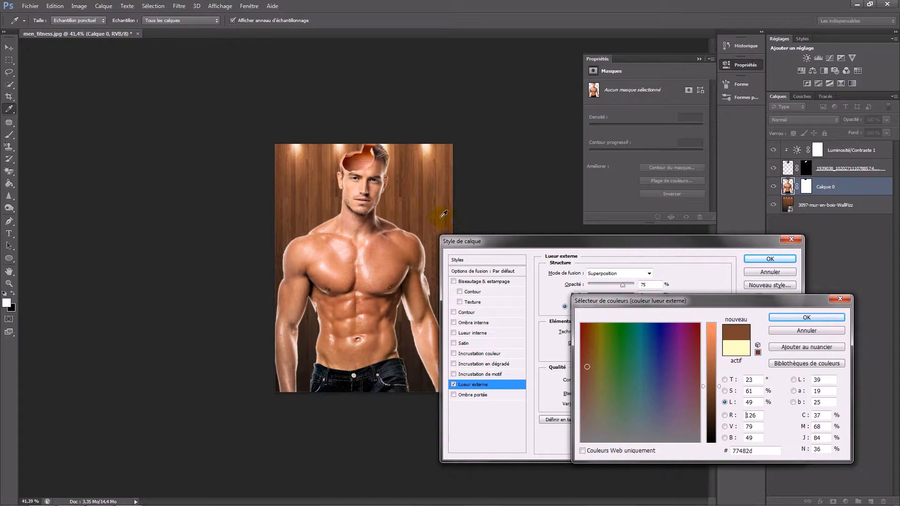
left_click(779, 317)
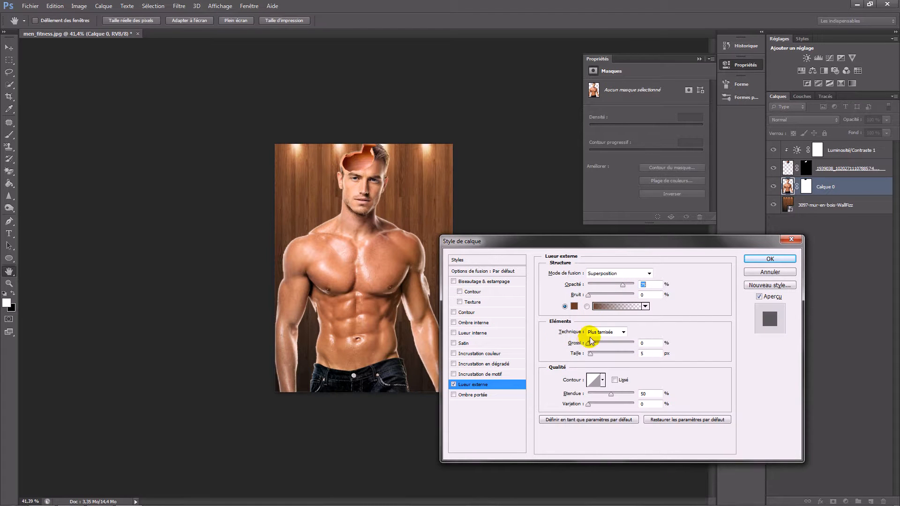
left_click_drag(589, 343, 604, 347)
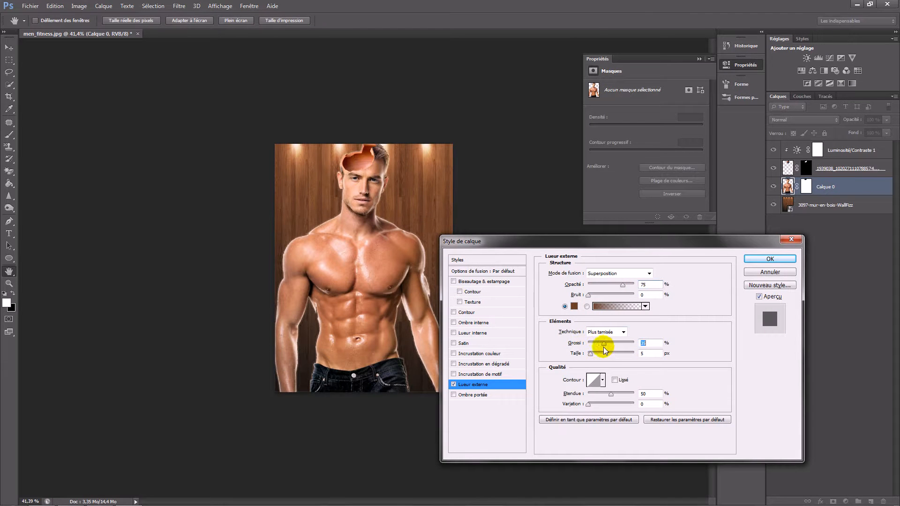
left_click(456, 385)
left_click(455, 385)
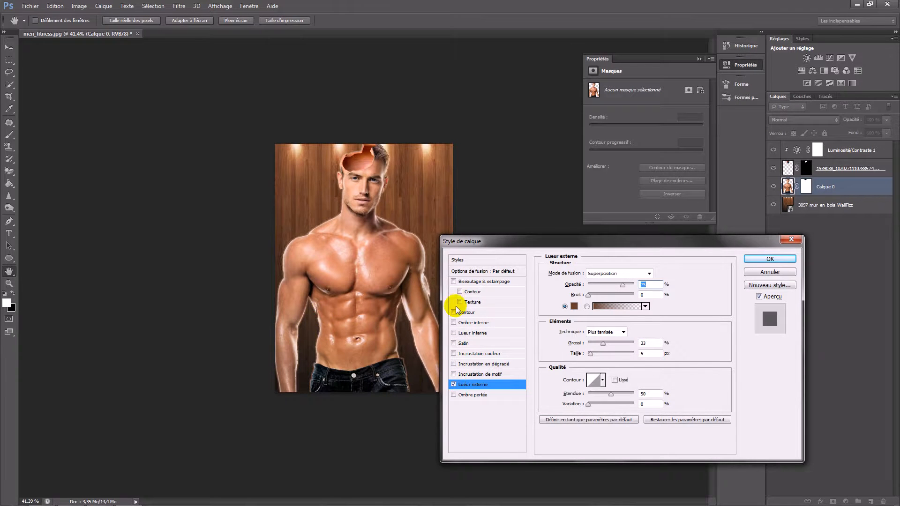
left_click(775, 273)
- Examine the man's cut-out edges along the arms, torso and head, and the pot's rim against the wood background
scroll(307, 323, "up", 5)
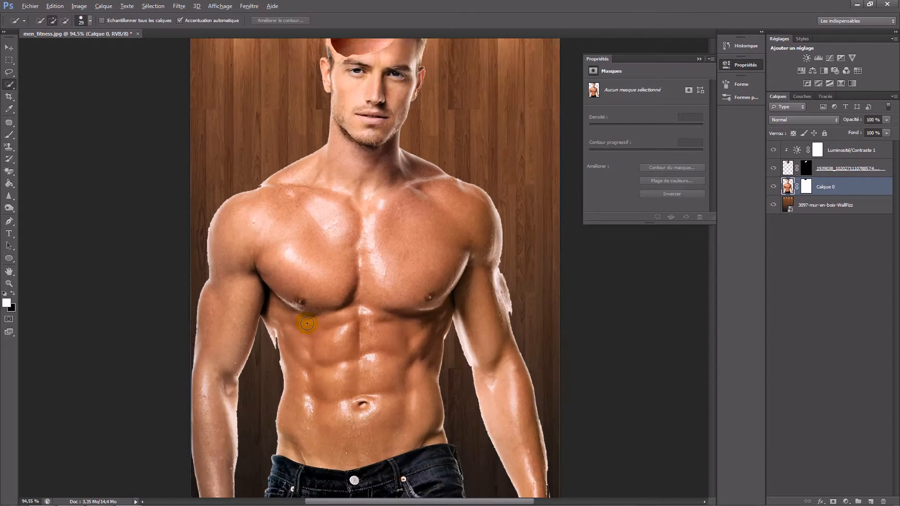
scroll(251, 389, "up", 7)
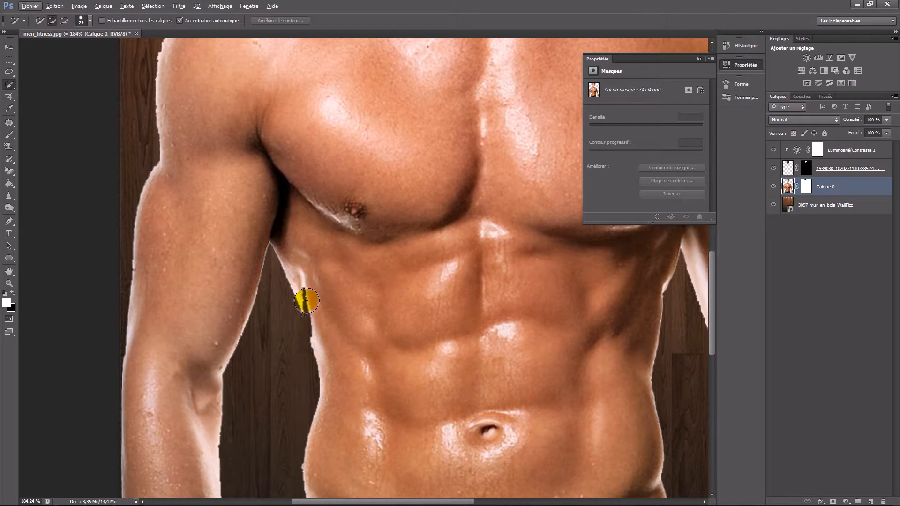
scroll(327, 271, "down", 12)
scroll(420, 258, "down", 4)
scroll(308, 306, "up", 6)
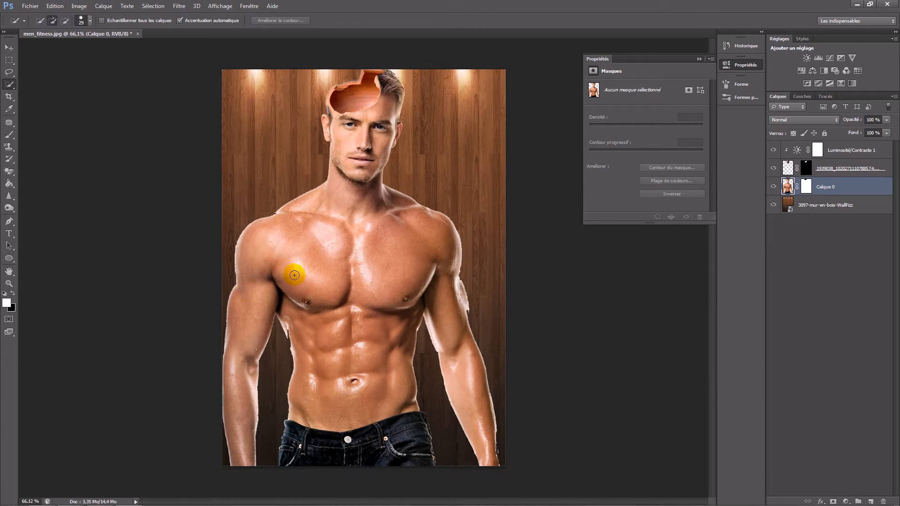
scroll(239, 267, "up", 3)
scroll(245, 261, "down", 4)
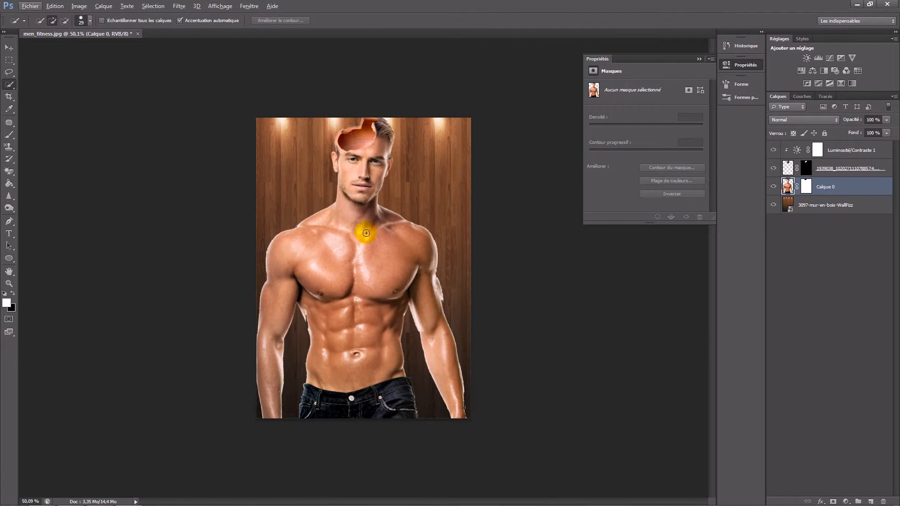
scroll(357, 141, "up", 6)
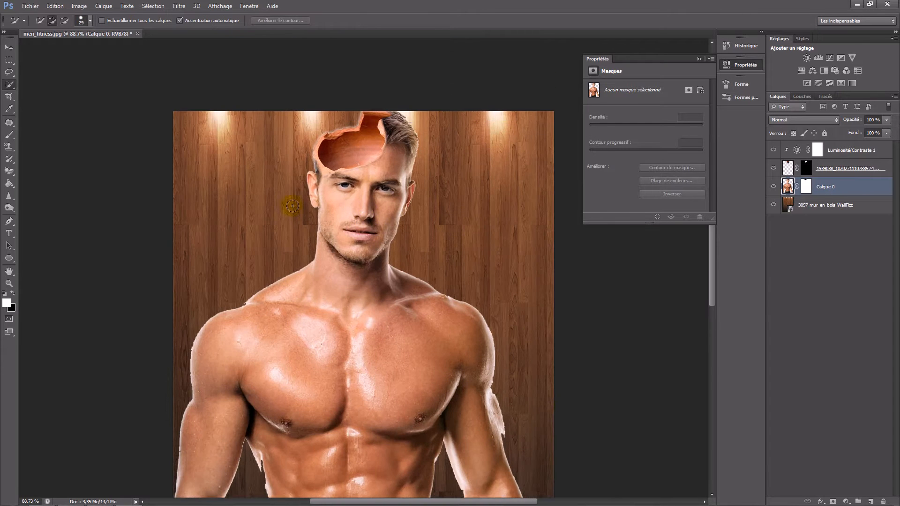
scroll(374, 126, "up", 7)
scroll(402, 130, "down", 4)
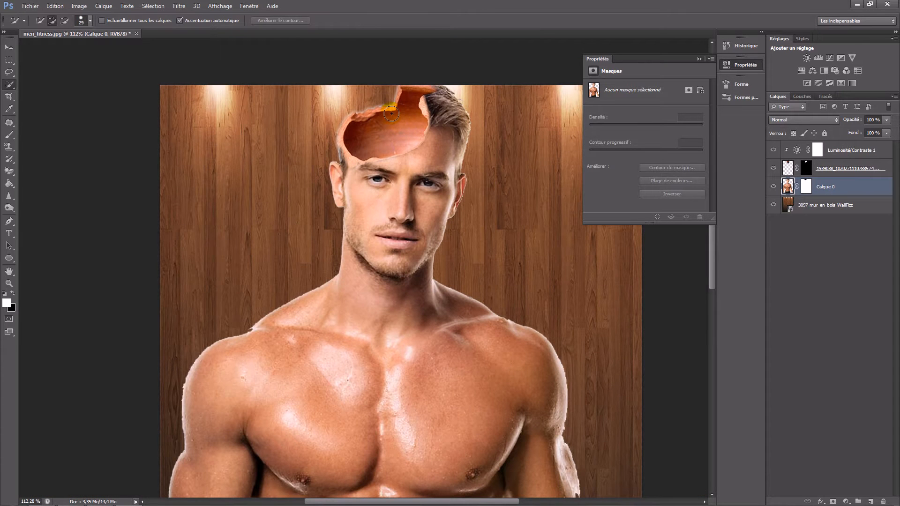
- Switch to the Brush and try painting black on the pot's layer mask at the rim beside the hair, then undo the stroke
scroll(399, 118, "up", 3)
scroll(389, 124, "down", 3)
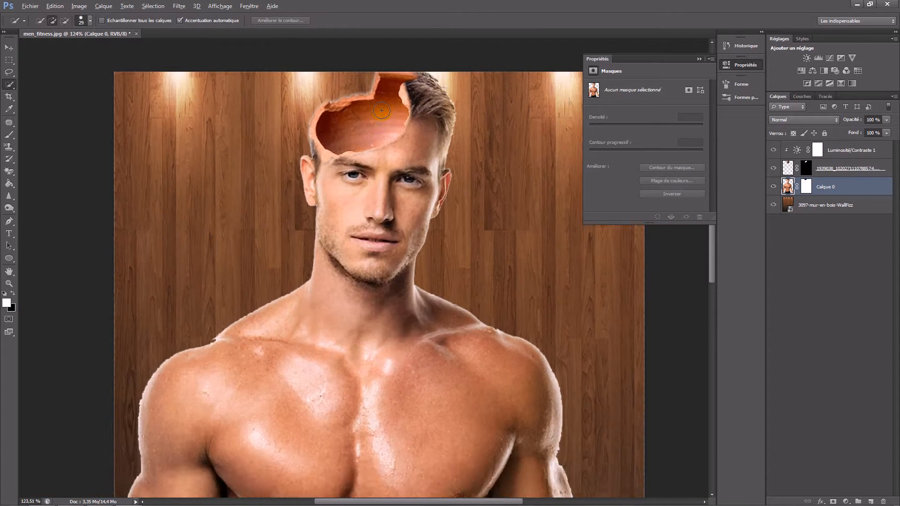
scroll(375, 136, "up", 6)
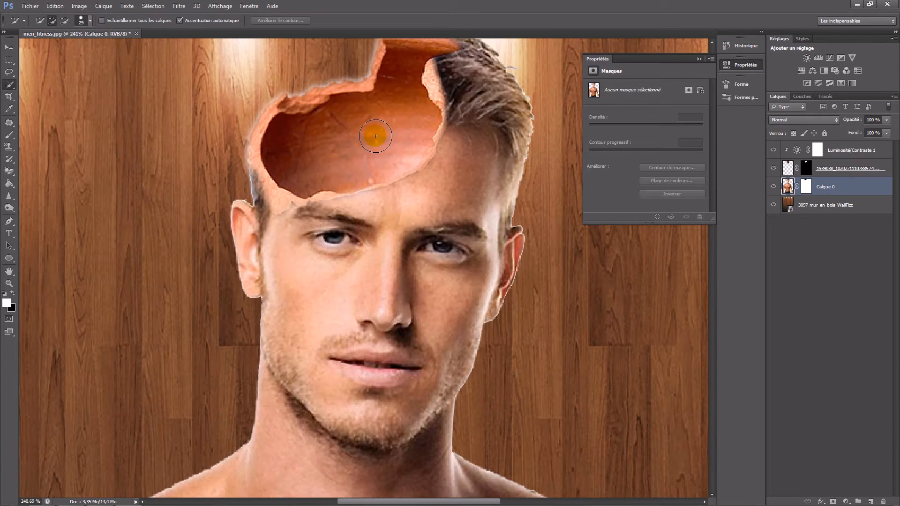
scroll(376, 136, "down", 4)
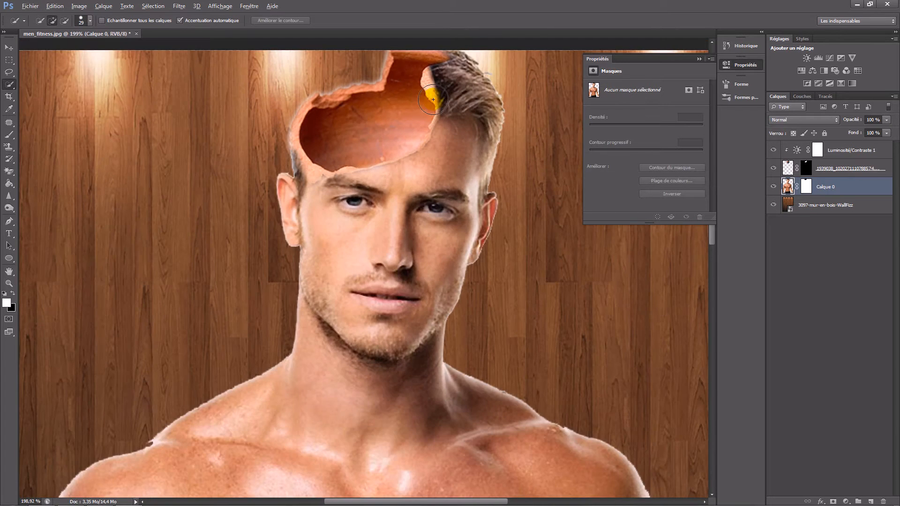
scroll(401, 92, "up", 4)
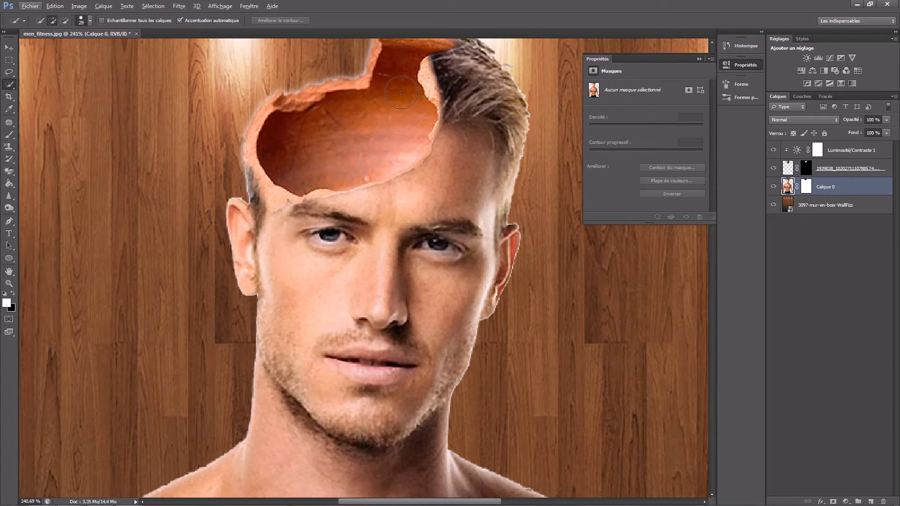
left_click(9, 137)
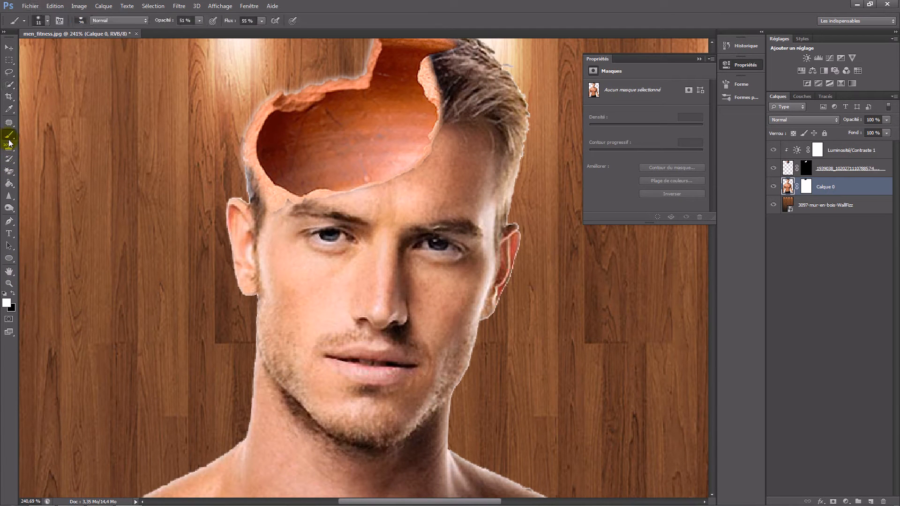
left_click(804, 168)
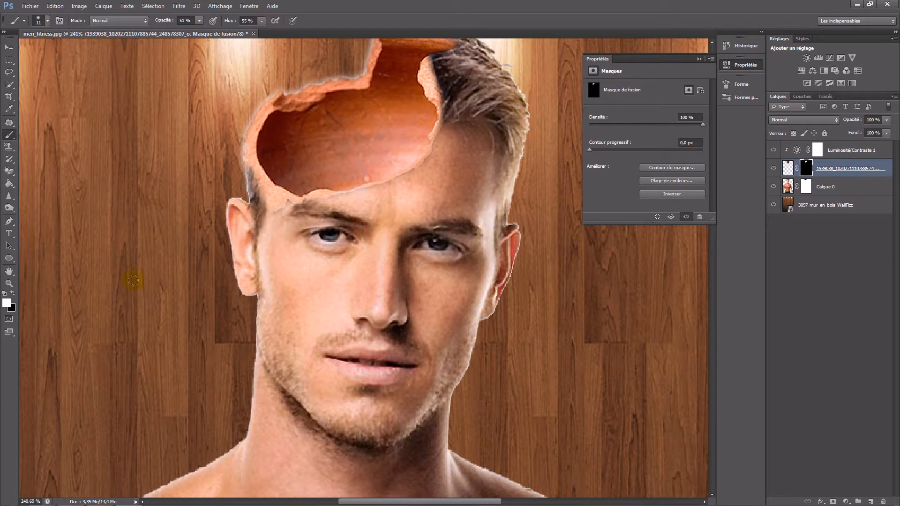
mouse_move(434, 71)
left_mouse_down()
mouse_move(426, 76)
mouse_move(437, 101)
mouse_move(427, 86)
mouse_move(435, 92)
left_mouse_up()
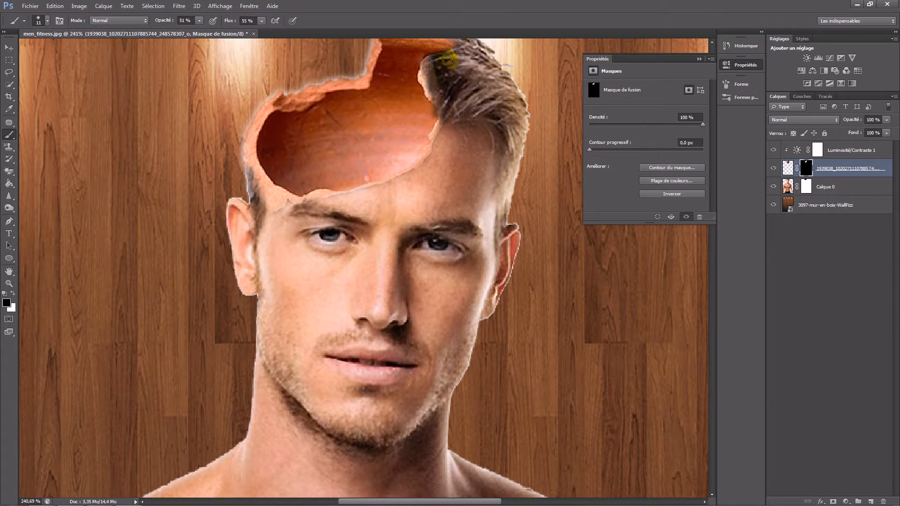
key("ctrl+z")
- Choose a larger soft brush, try a stroke on the wood wall layer, and decline rasterizing the smart object
key("alt+comma")
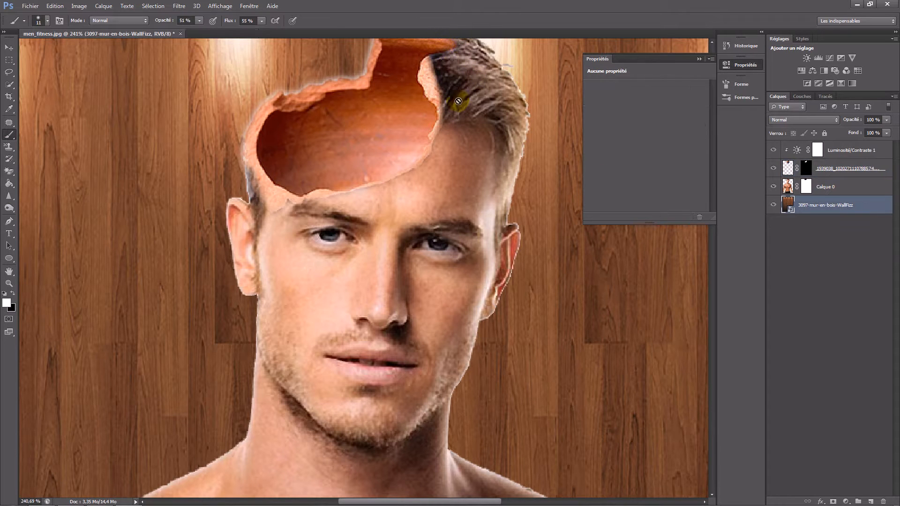
right_click(458, 100)
double_click(485, 168)
left_click_drag(406, 125, 452, 87)
left_click(440, 78)
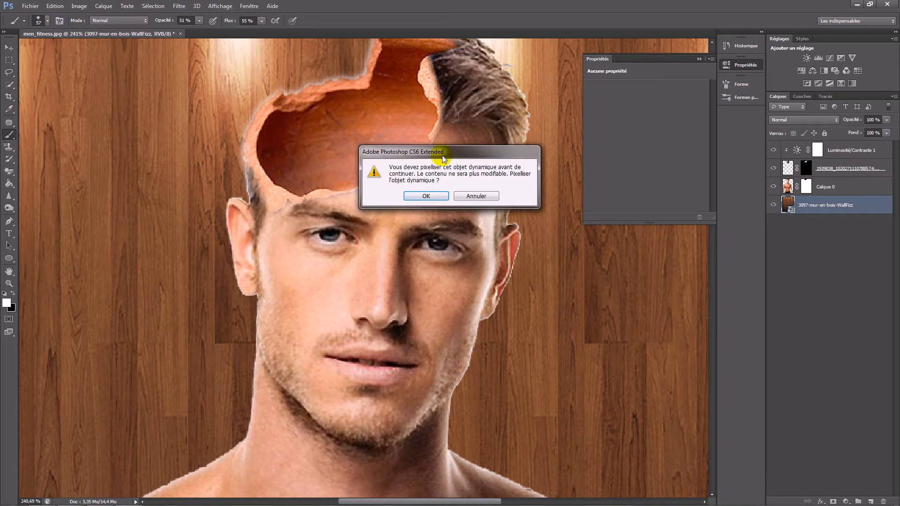
left_click(474, 196)
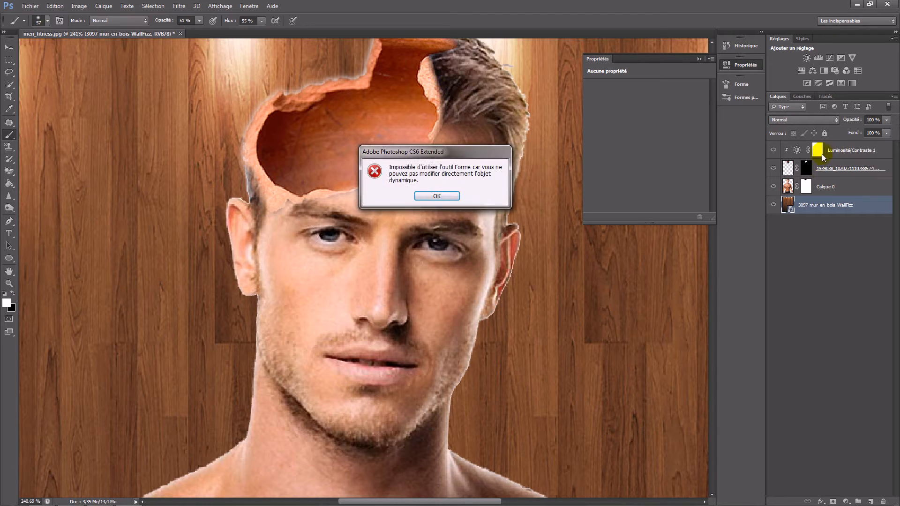
left_click(812, 169)
left_click(428, 196)
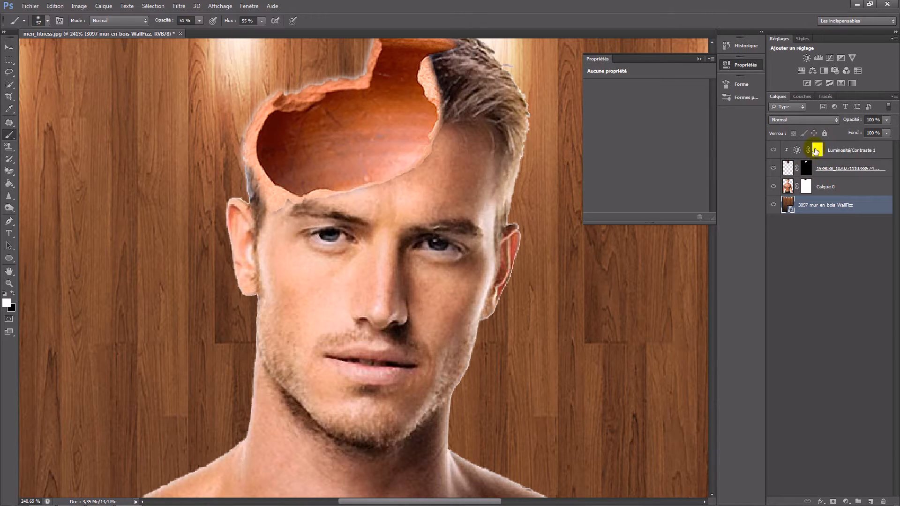
- Paint black on the pot's layer mask with the 0% hardness, 51% opacity brush to blend the rim into the hair
left_click(808, 170)
key("x")
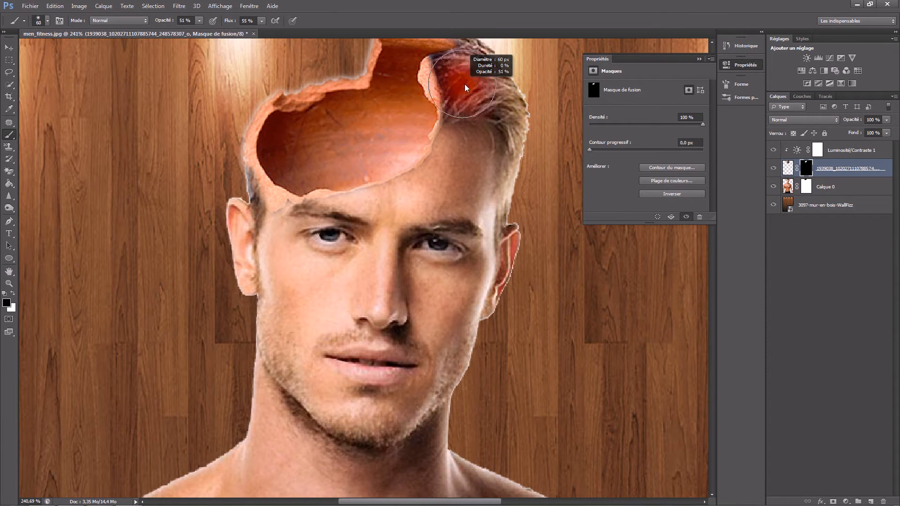
mouse_move(446, 88)
left_mouse_down()
mouse_move(459, 110)
mouse_move(470, 100)
mouse_move(462, 111)
mouse_move(439, 76)
left_mouse_up()
scroll(522, 121, "down", 10)
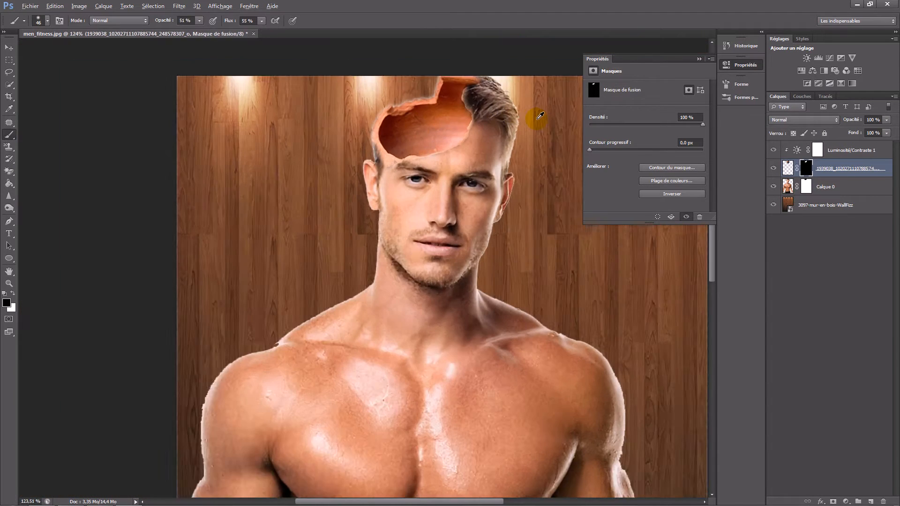
key("alt")
key("alt")
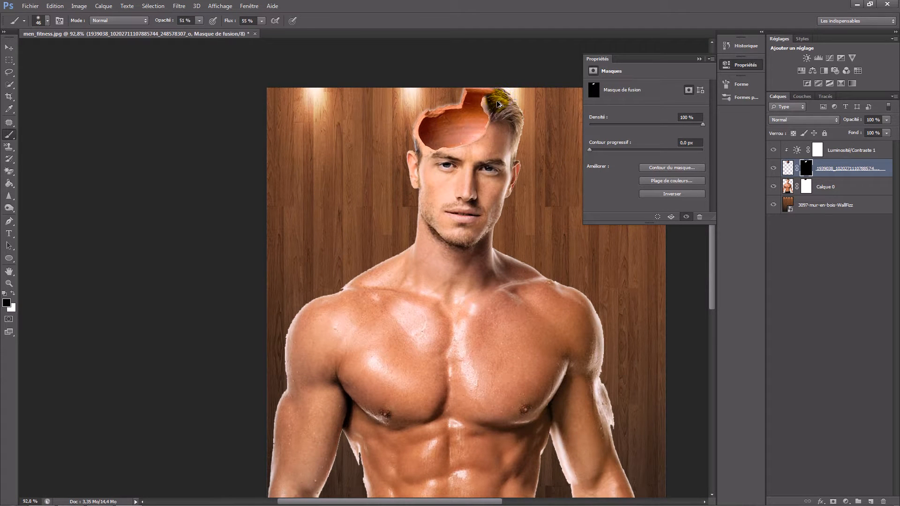
- Paint black on the pot's layer mask at the temple above the ear, reducing the soft brush to 34 and 17 px
scroll(426, 122, "up", 3)
scroll(417, 133, "up", 5)
key("alt")
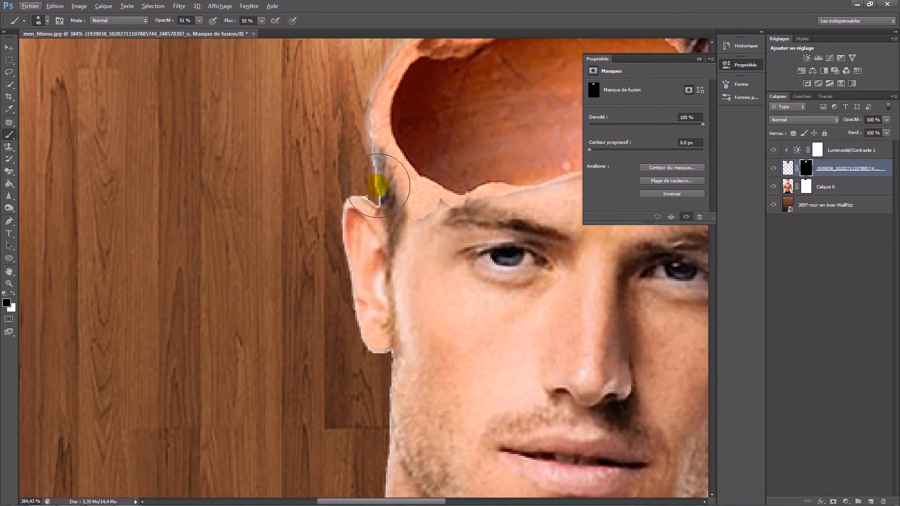
mouse_move(396, 209)
left_mouse_down()
mouse_move(396, 189)
mouse_move(430, 233)
mouse_move(396, 201)
mouse_move(414, 227)
left_mouse_up()
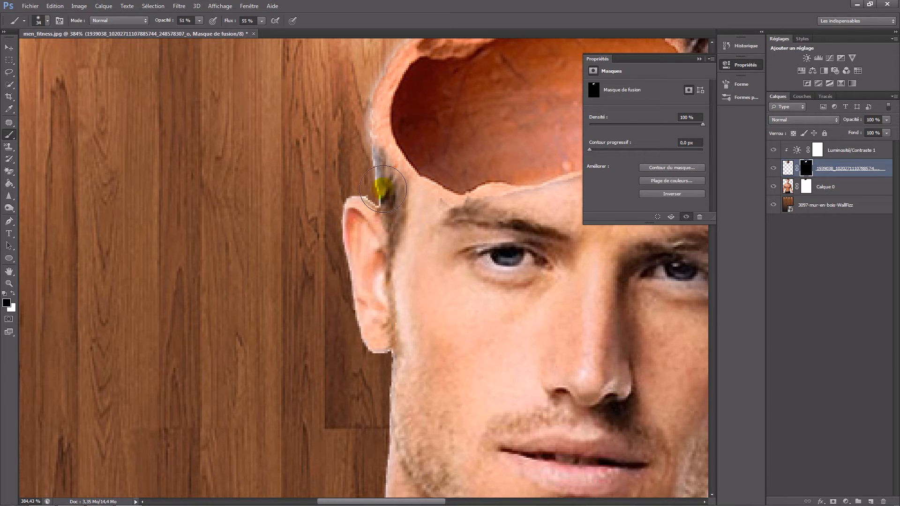
mouse_move(396, 161)
left_mouse_down()
mouse_move(380, 161)
mouse_move(406, 191)
mouse_move(375, 136)
mouse_move(382, 91)
mouse_move(378, 182)
mouse_move(388, 145)
left_mouse_up()
scroll(407, 247, "down", 10)
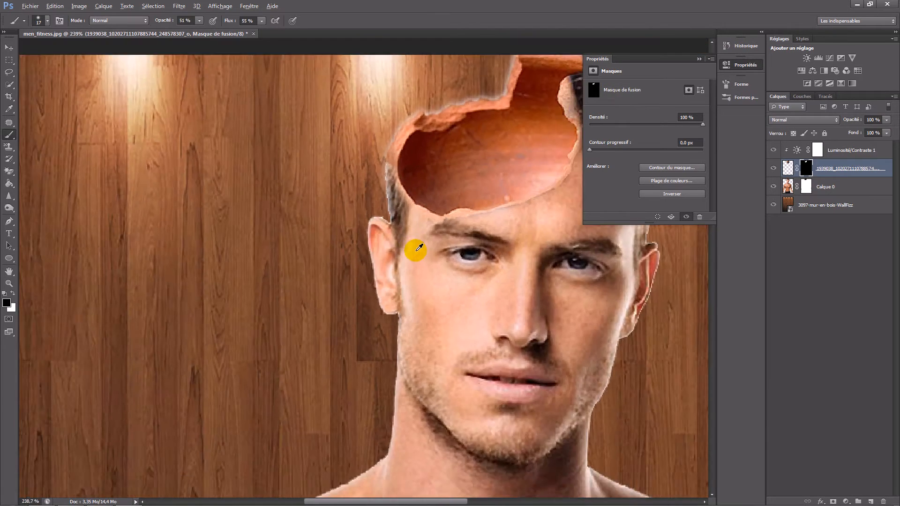
- Try reshaping the pot and its mask with Free Transform to 131.27% width and 76.09% height over the forehead
scroll(499, 219, "down", 2)
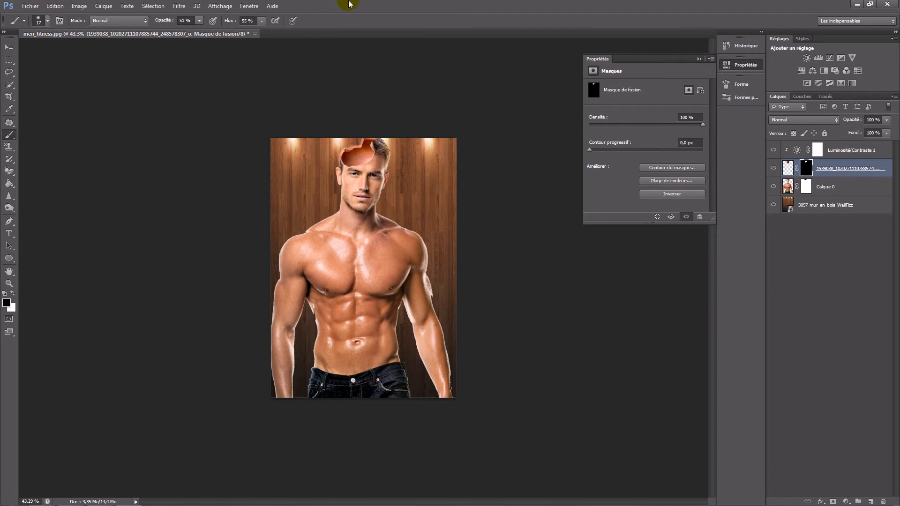
scroll(408, 94, "up", 7)
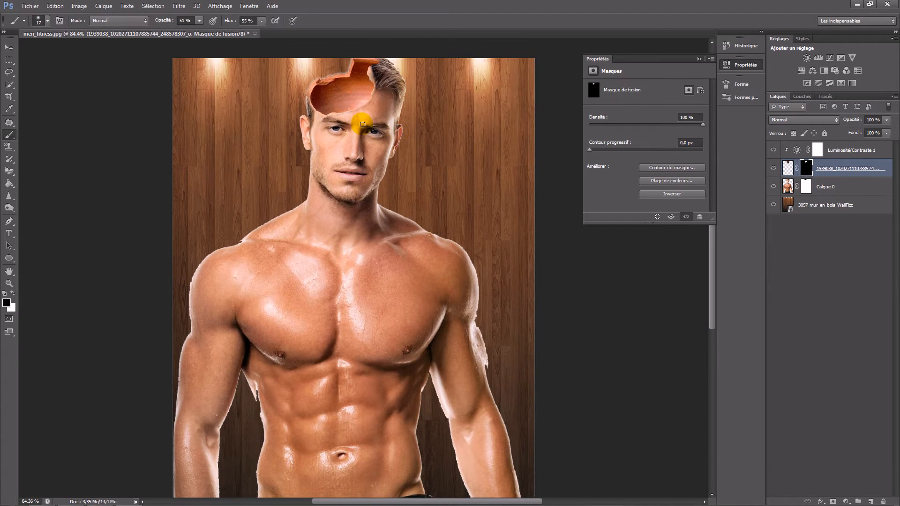
mouse_move(380, 107)
left_mouse_down()
mouse_move(397, 86)
mouse_move(432, 88)
mouse_move(394, 71)
left_mouse_up()
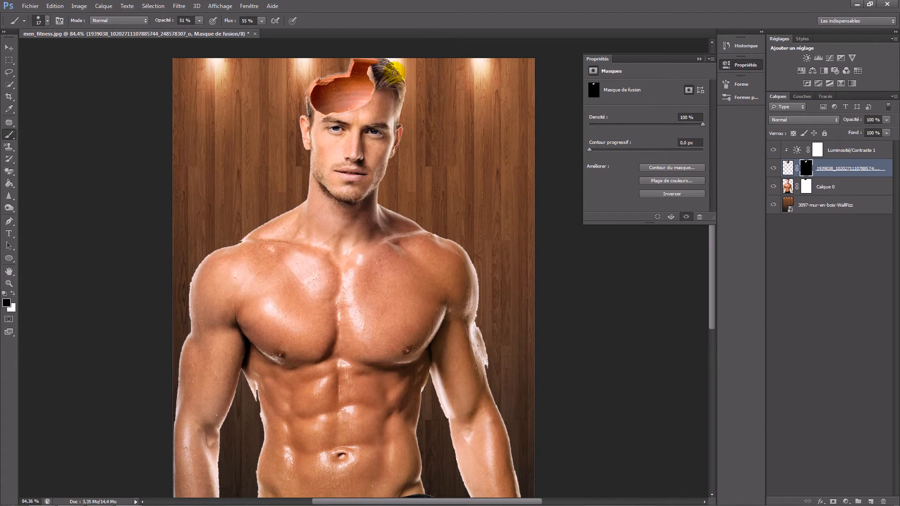
key("ctrl+t")
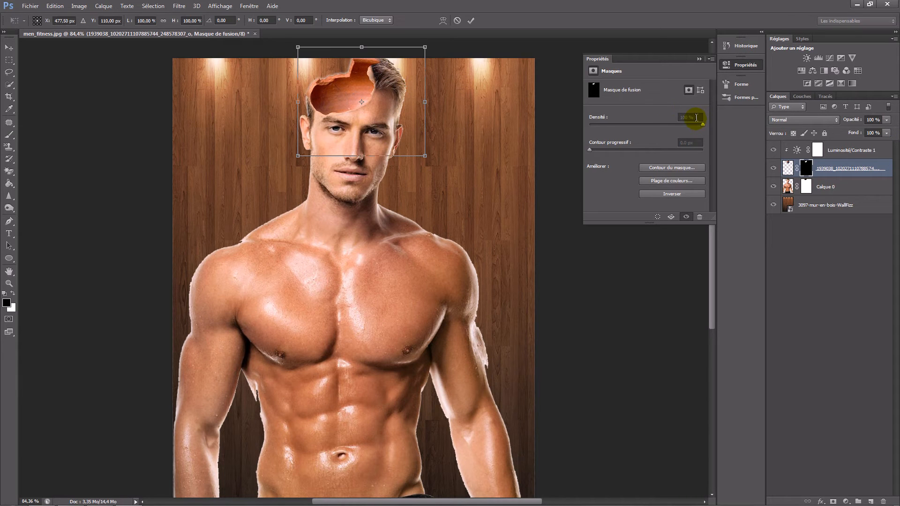
left_click_drag(359, 158, 373, 113)
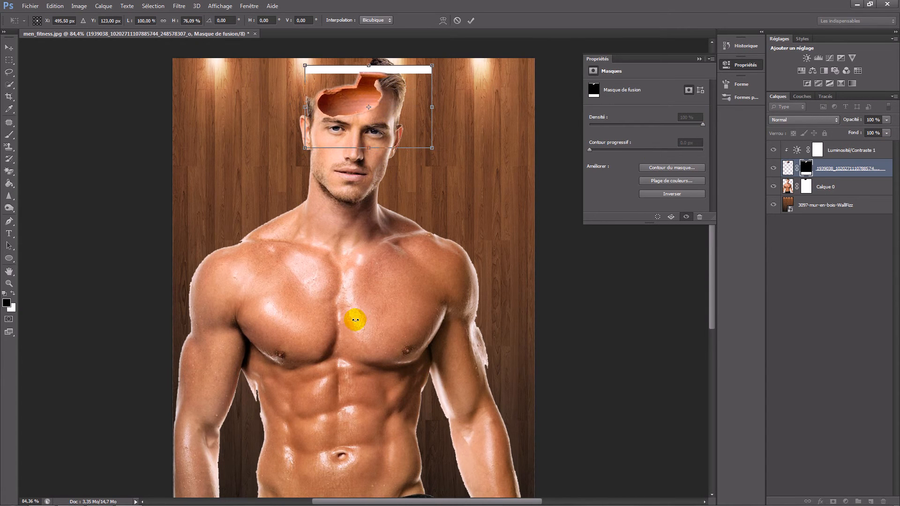
left_click_drag(435, 107, 475, 104)
mouse_move(408, 131)
left_mouse_down()
mouse_move(387, 128)
mouse_move(394, 130)
left_mouse_up()
scroll(418, 323, "down", 3)
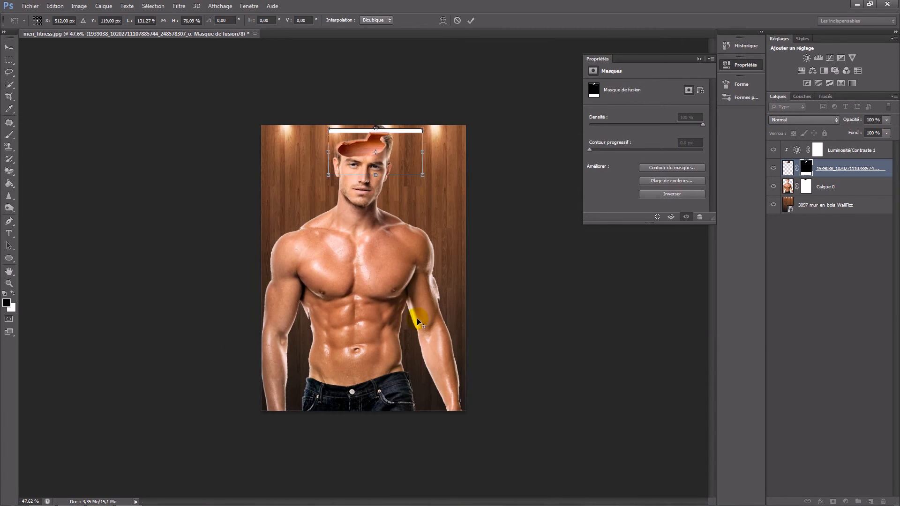
left_click(472, 18)
- Undo the transformation of the pot and its mask
scroll(422, 171, "down", 2)
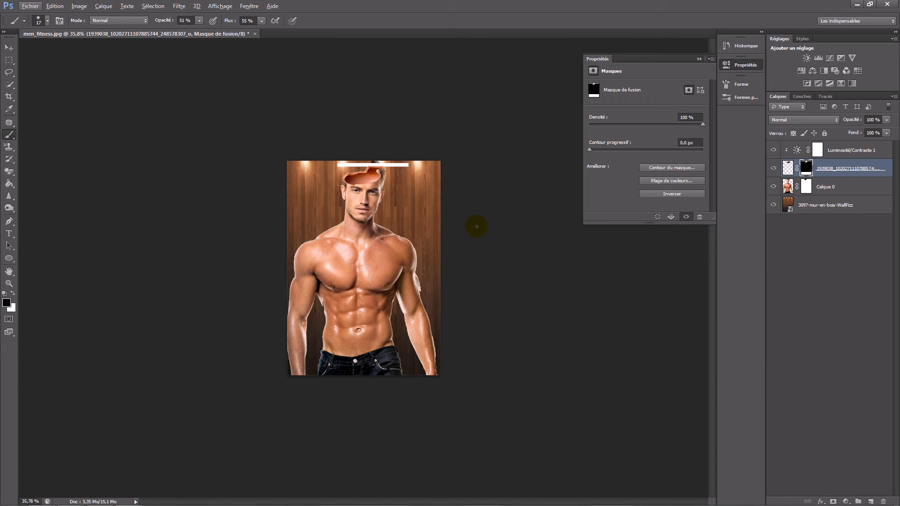
scroll(442, 173, "up", 4)
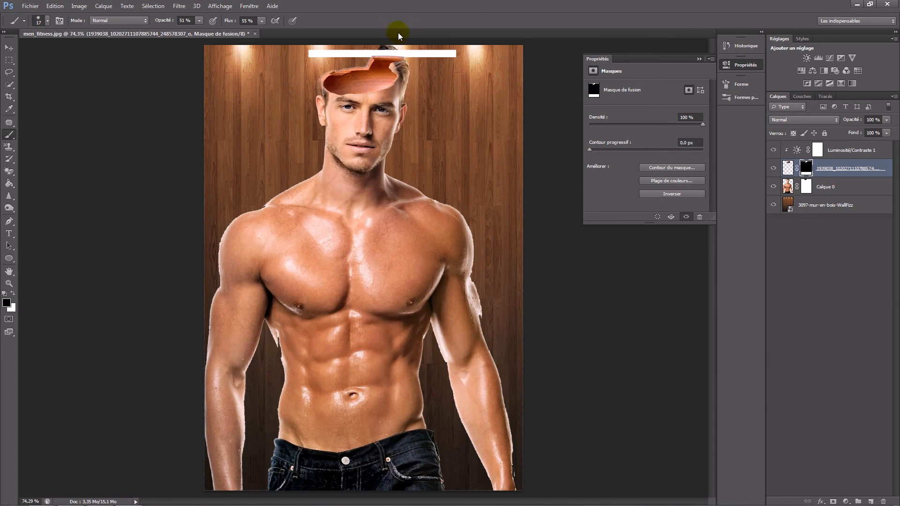
scroll(383, 4, "down", 1)
key("ctrl+z")
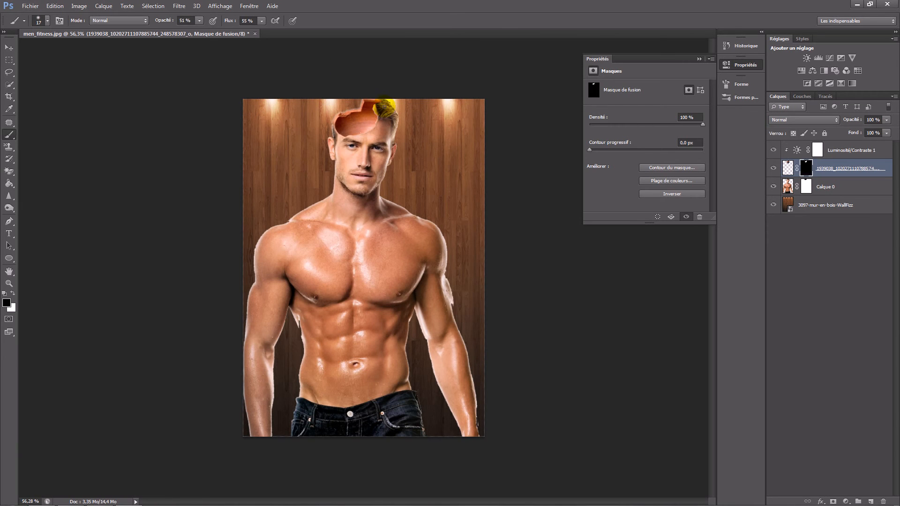
scroll(325, 76, "down", 4)
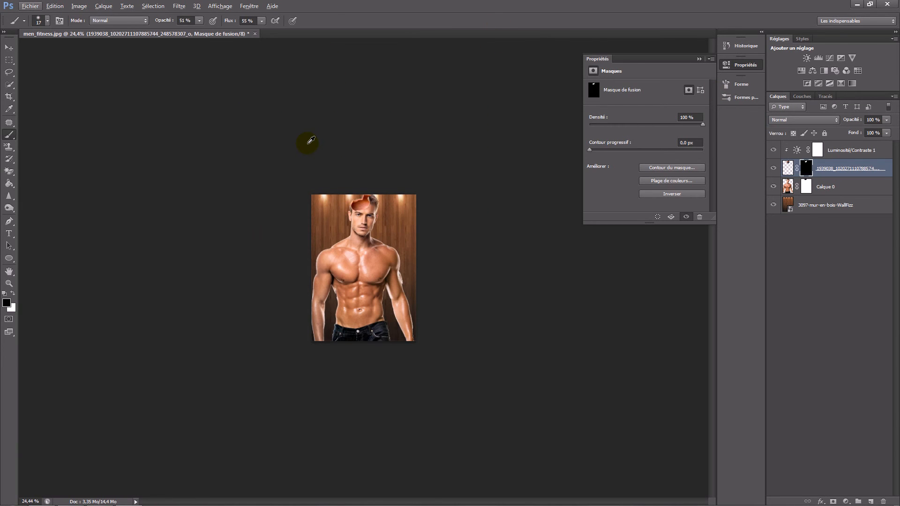